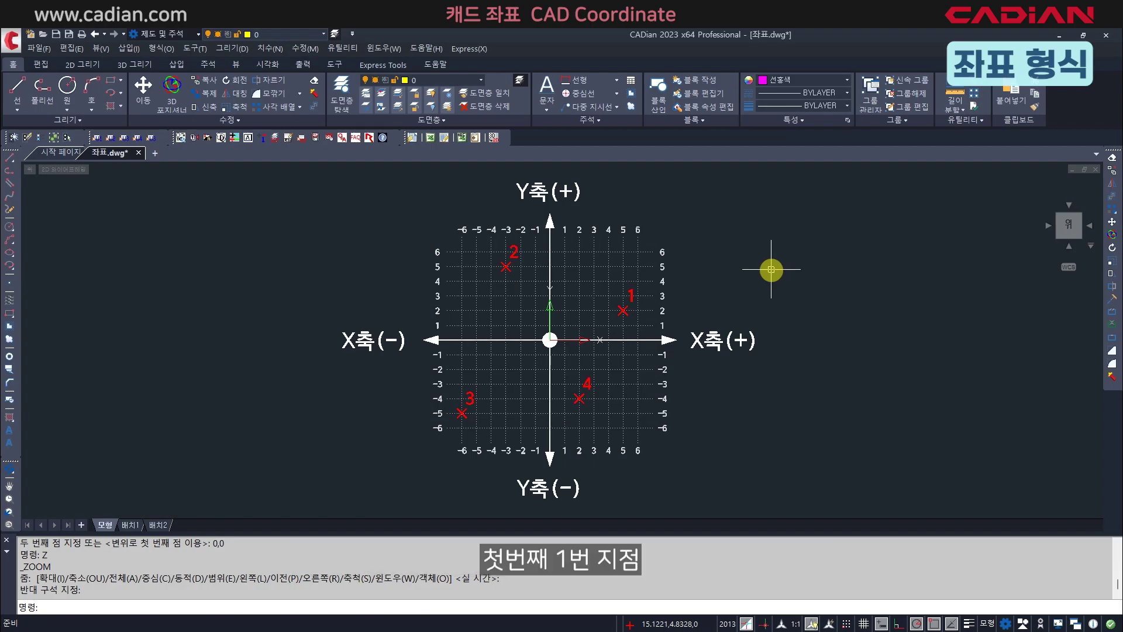
Clear any running command with the diagram and its four red points in view
{"action": "key", "text": "Escape"}
{"action": "key", "text": "Escape"}
{"action": "key", "text": "Escape"}
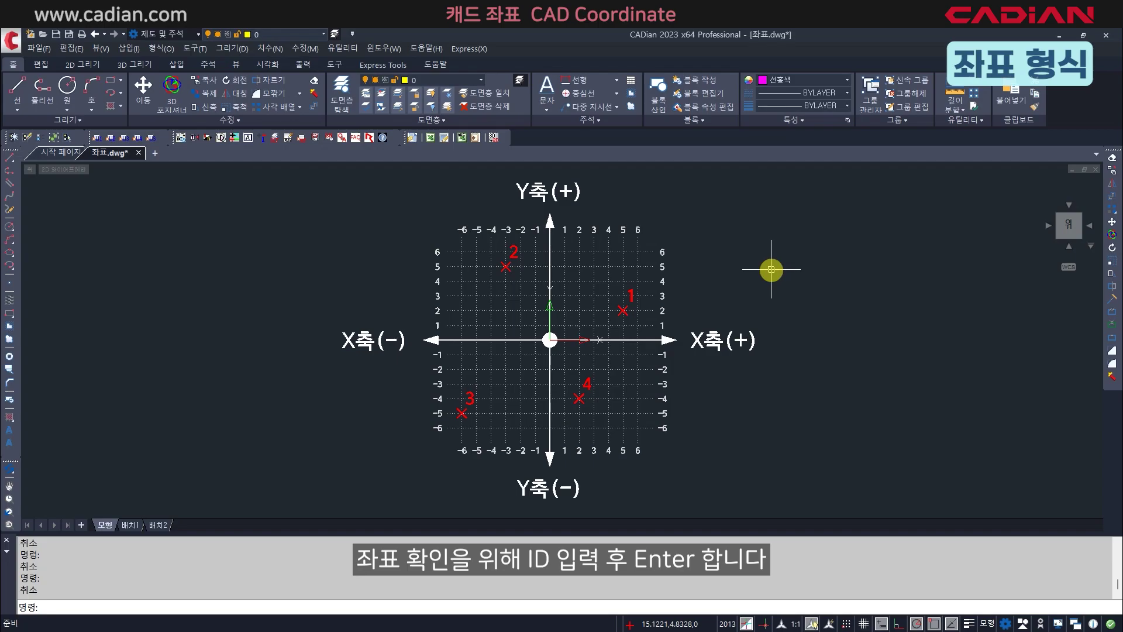
Identify point 1 with the ID command, reading X=5, Y=2, Z=0
{"action": "type", "text": "ID"}
{"action": "key", "text": "Return"}
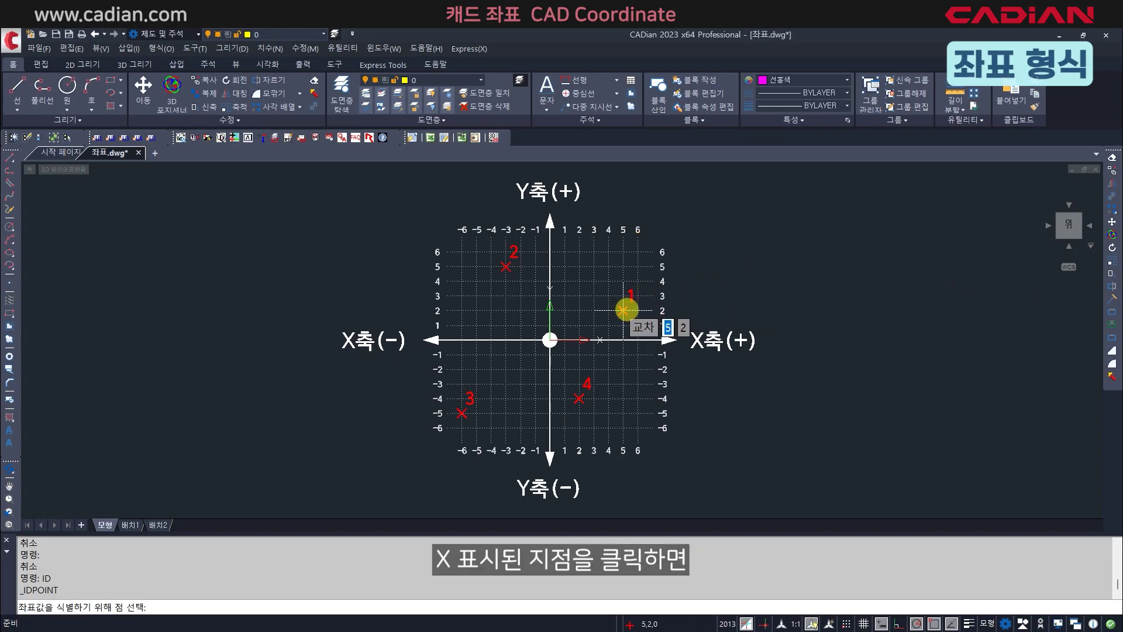
{"action": "left_click", "coordinate": [624, 310]}
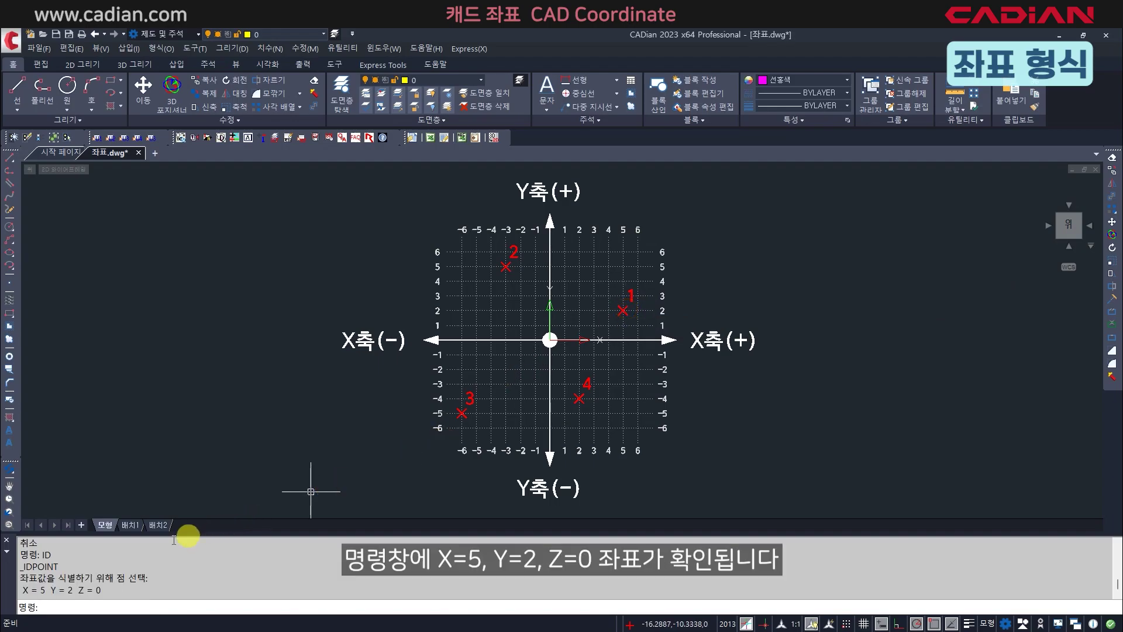
{"action": "left_click_drag", "start_coordinate": [22, 590], "coordinate": [122, 592]}
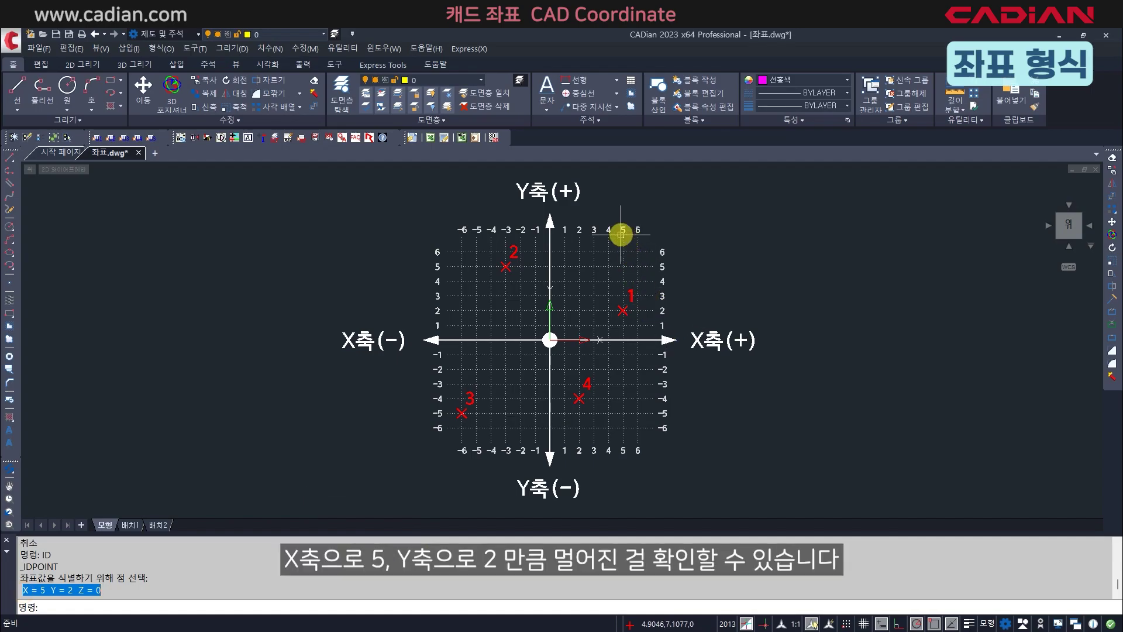
Identify point 2 with ID, reading X=-3, Y=5, Z=0
{"action": "left_click", "coordinate": [720, 351]}
{"action": "key", "text": "Escape"}
{"action": "key", "text": "Escape"}
{"action": "key", "text": "Return"}
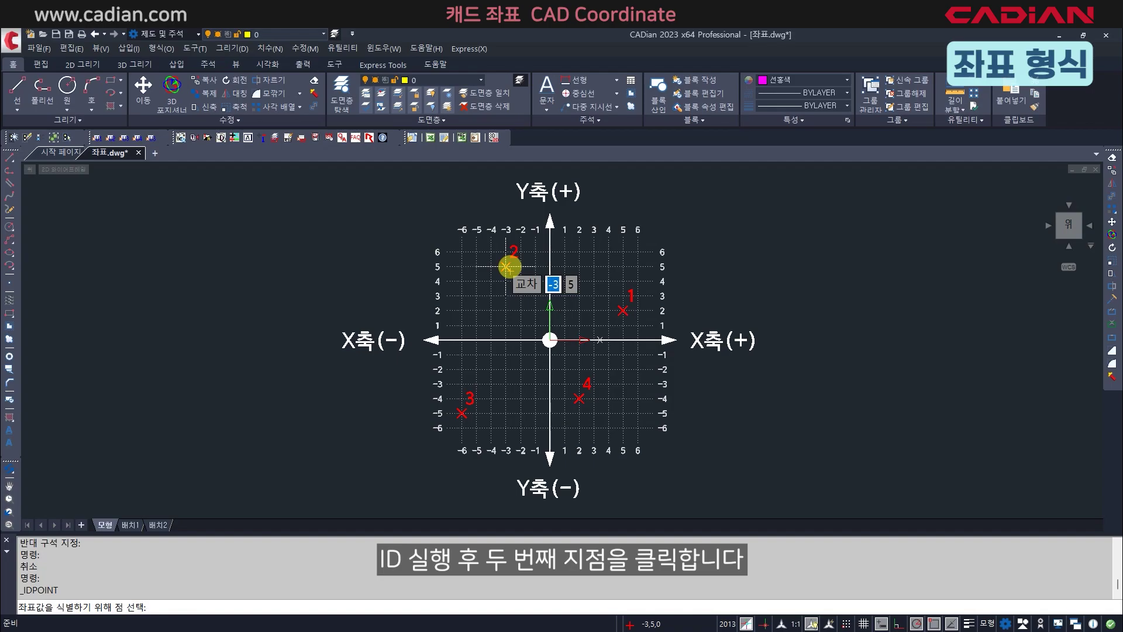
{"action": "left_click", "coordinate": [507, 266]}
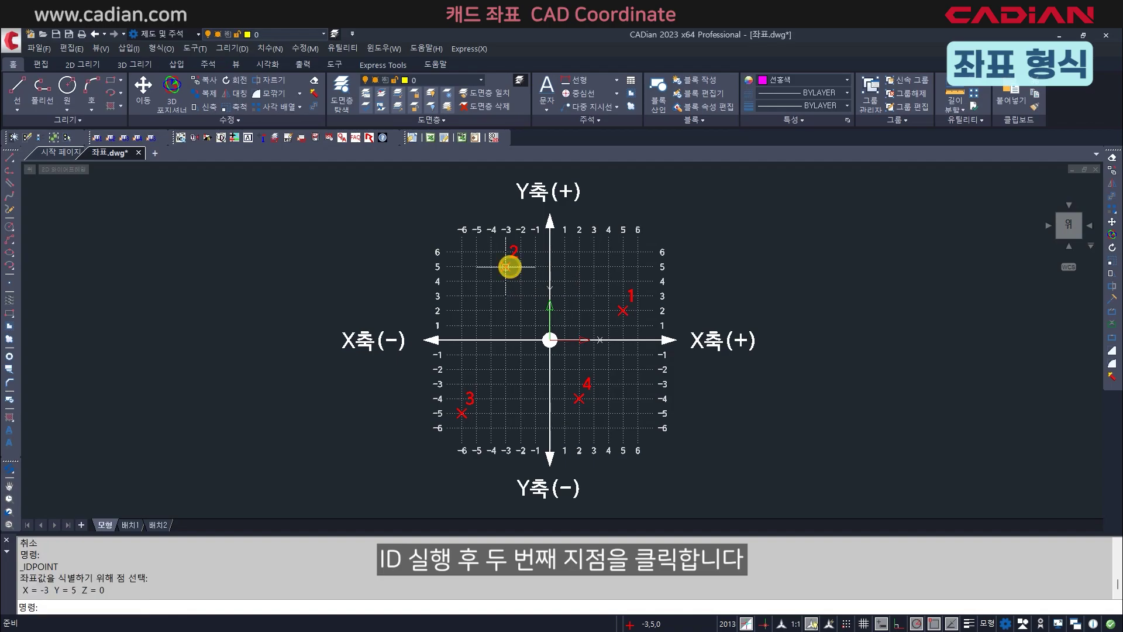
{"action": "triple_click", "coordinate": [334, 586]}
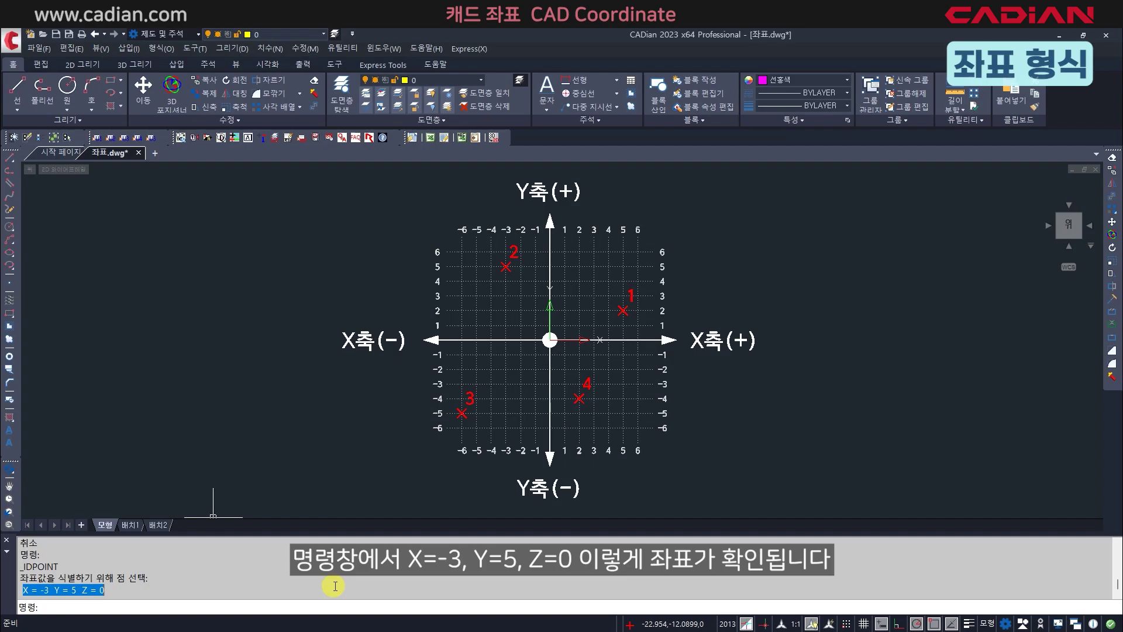
{"action": "key", "text": "Return"}
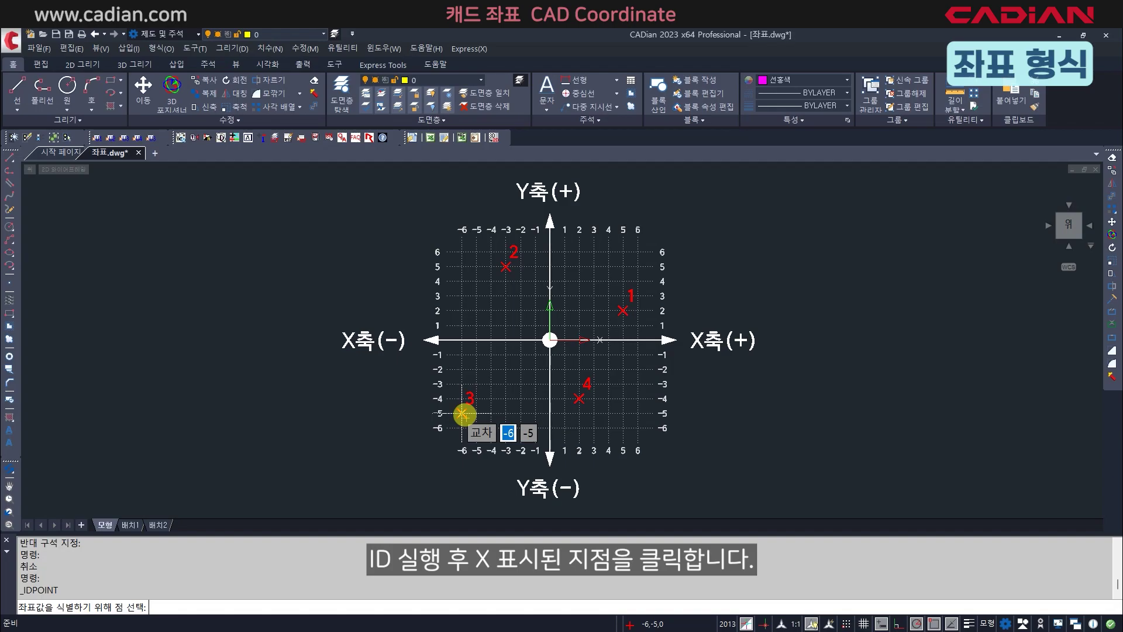
Identify points 3 and 4, reading X=-6, Y=-5 and X=2, Y=-4
{"action": "left_click", "coordinate": [462, 414]}
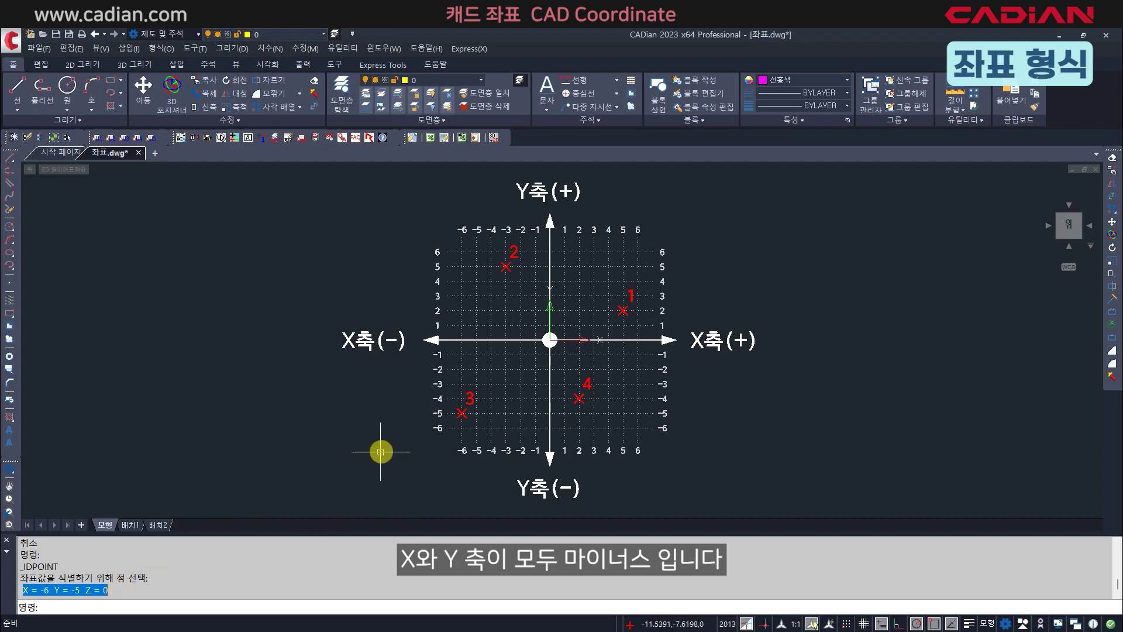
{"action": "key", "text": "Escape"}
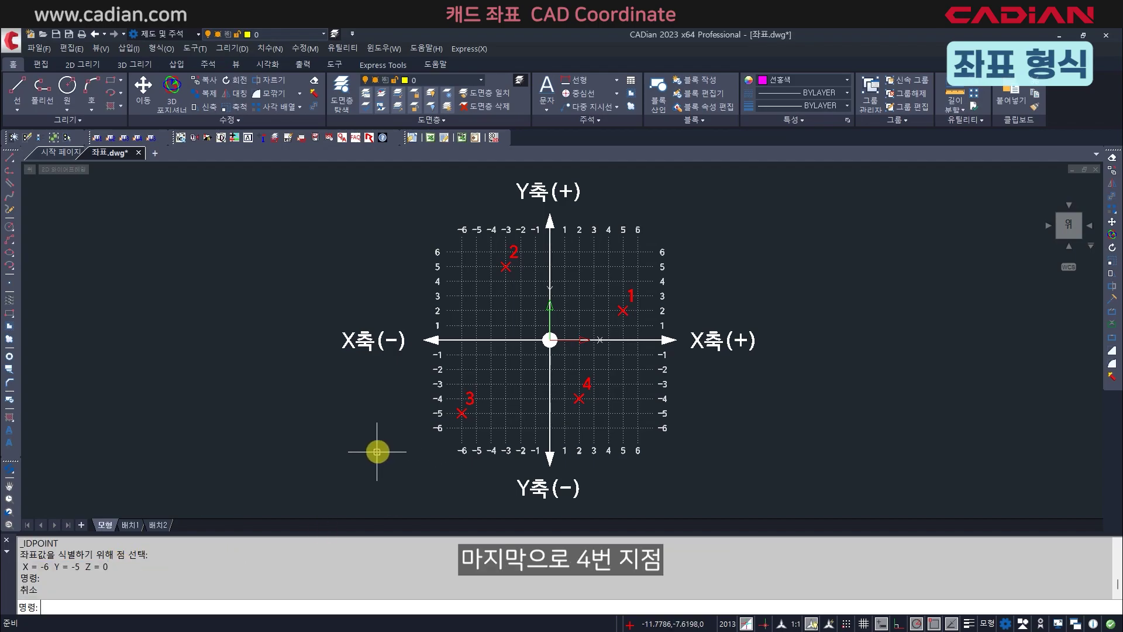
{"action": "key", "text": "Return"}
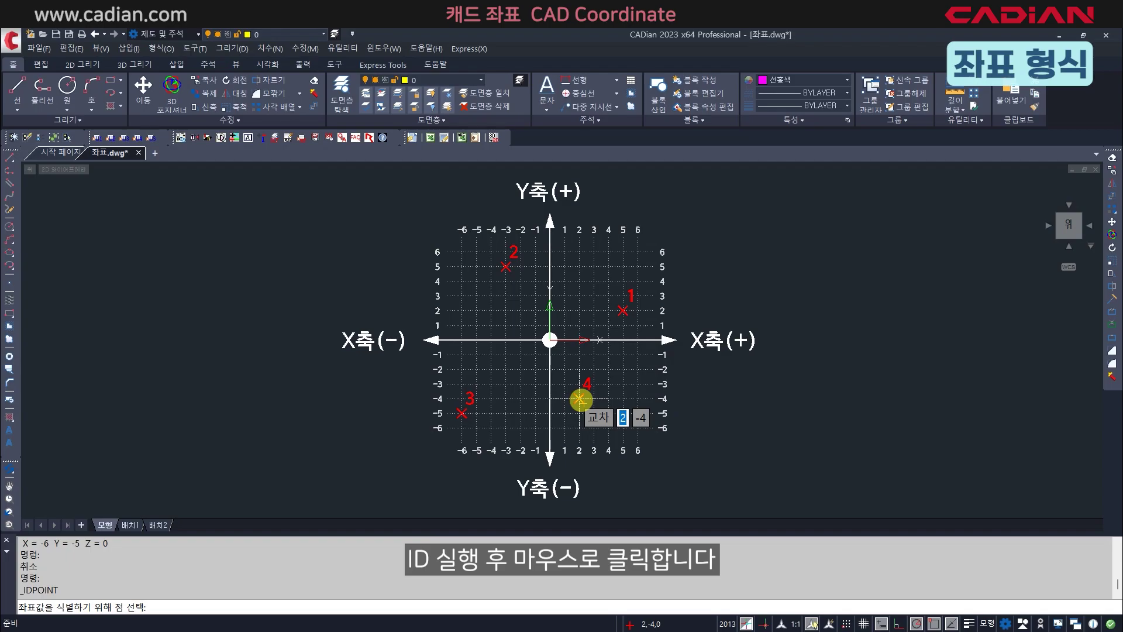
{"action": "left_click", "coordinate": [579, 400]}
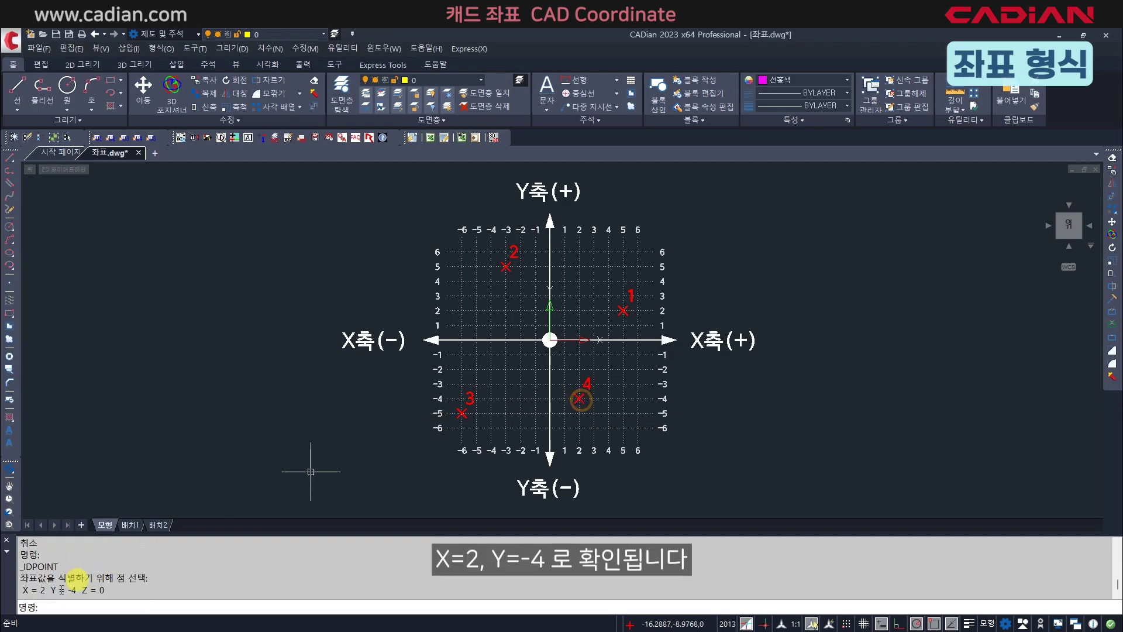
{"action": "left_click_drag", "start_coordinate": [22, 590], "coordinate": [110, 590]}
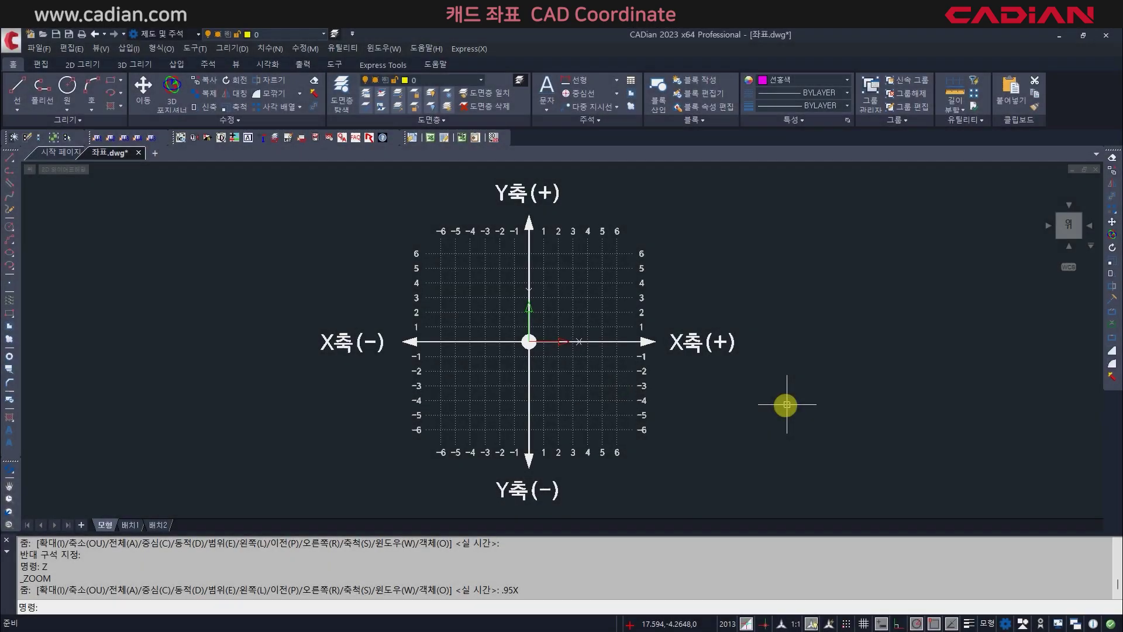
{"action": "key", "text": "Escape"}
{"action": "key", "text": "Escape"}
{"action": "key", "text": "Escape"}
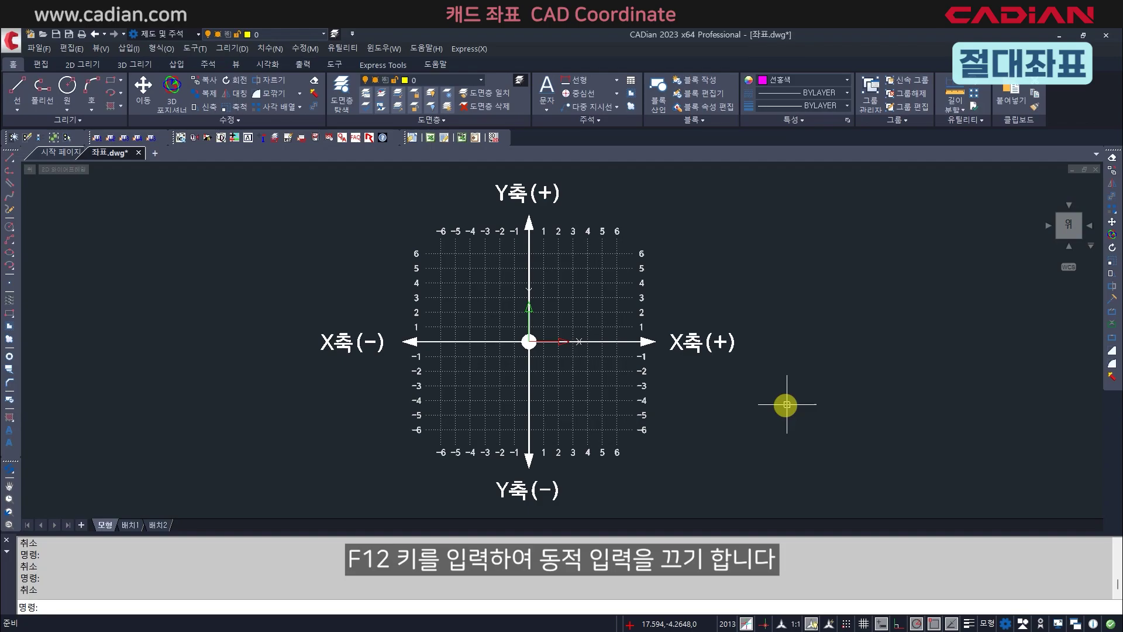
Toggle dynamic input off with F12 and confirm DYNMODE now reads 0
{"action": "key", "text": "F12"}
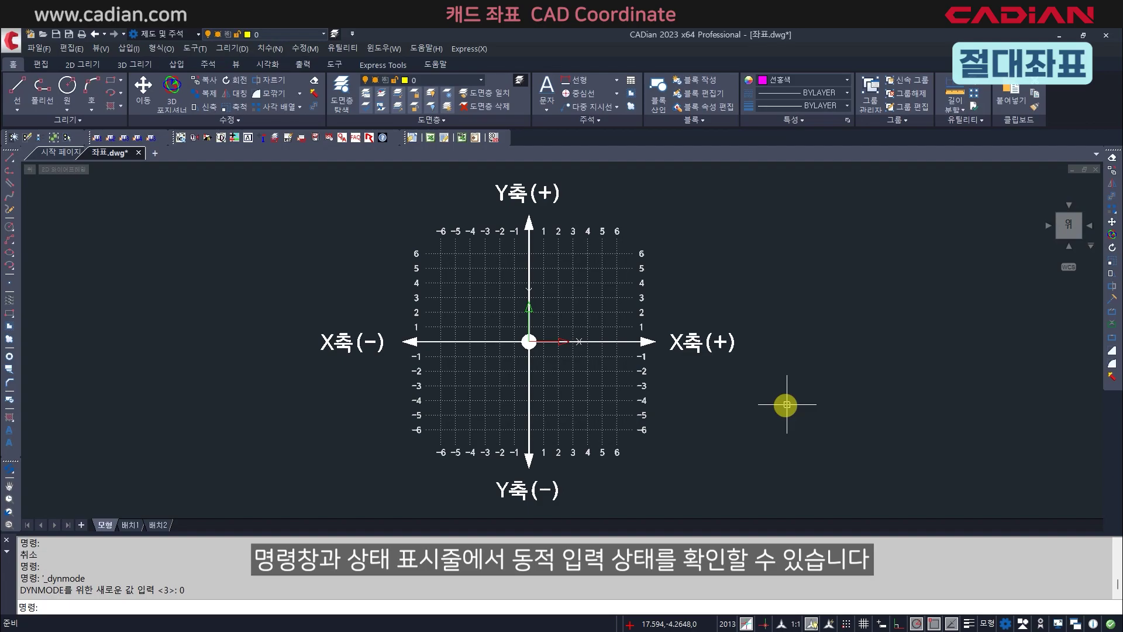
{"action": "left_click_drag", "start_coordinate": [186, 590], "coordinate": [20, 591]}
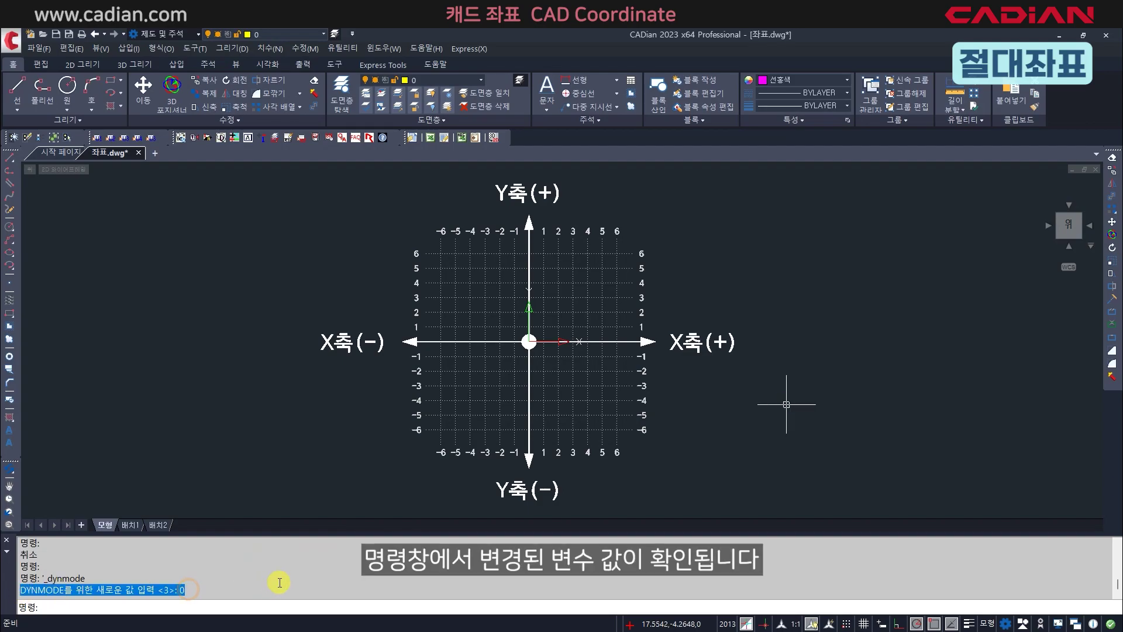
{"action": "left_click", "coordinate": [300, 585]}
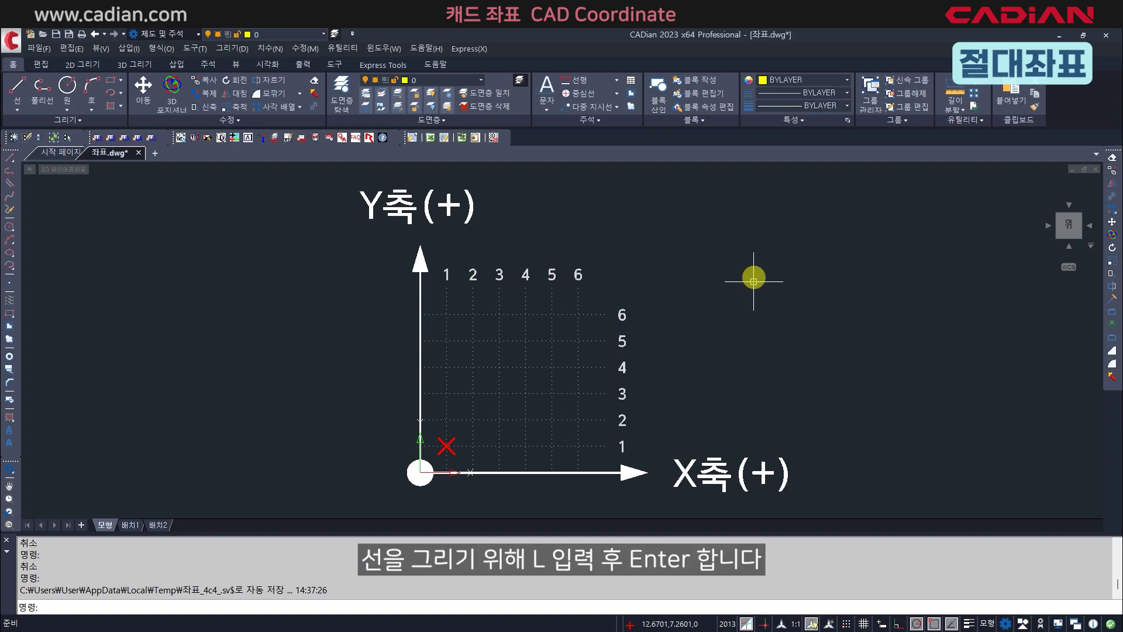
{"action": "key", "text": "Return"}
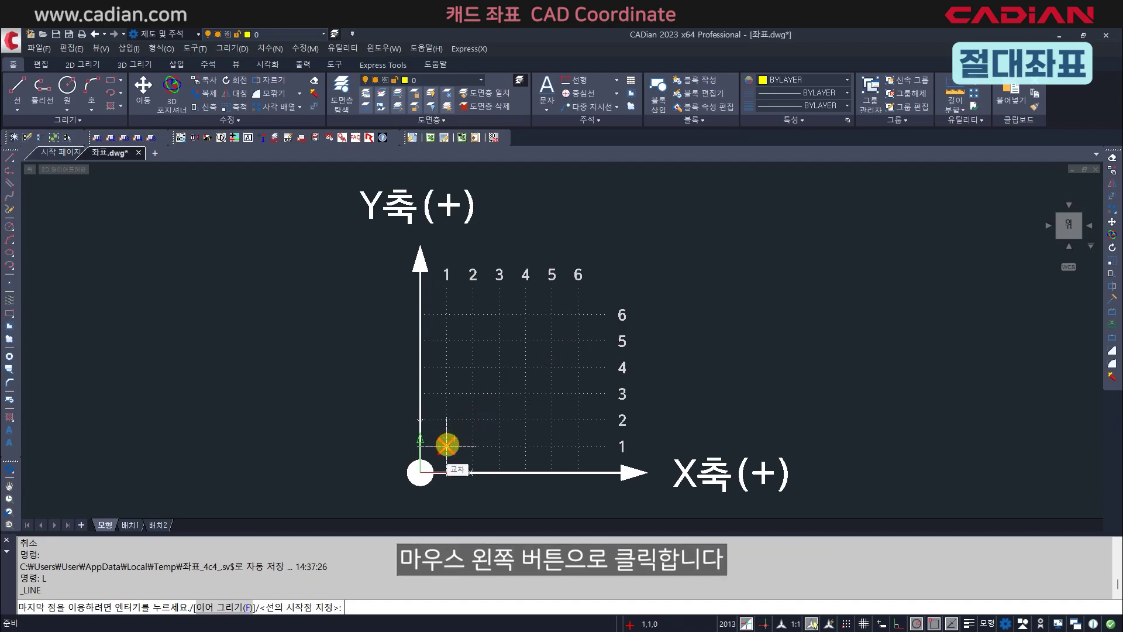
{"action": "left_click", "coordinate": [446, 445]}
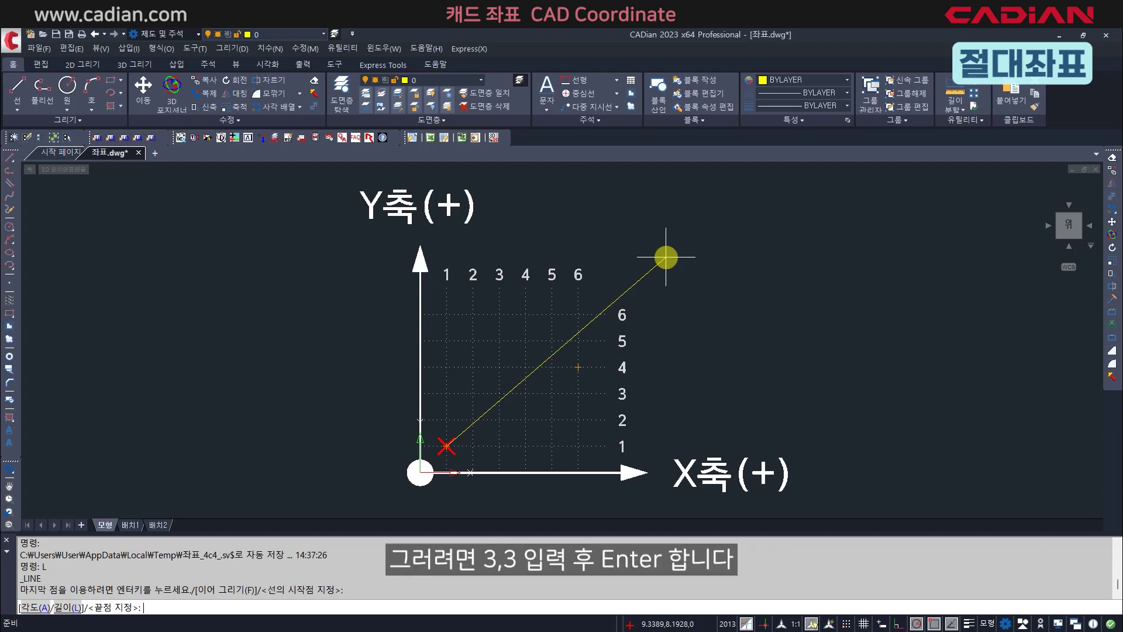
{"action": "type", "text": "3,"}
{"action": "type", "text": "3"}
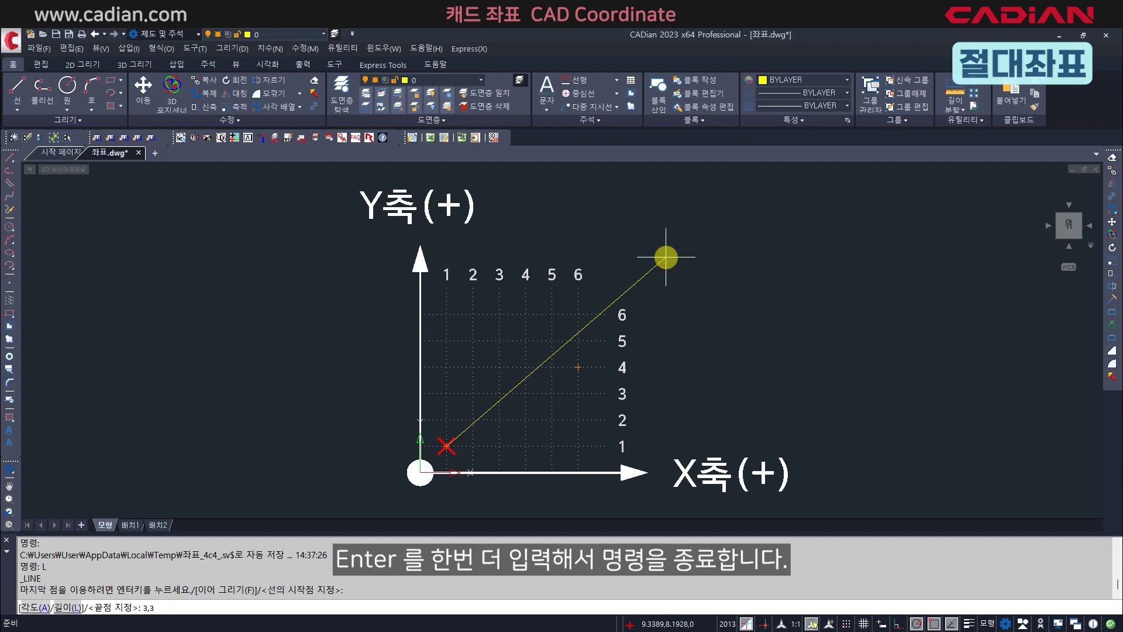
{"action": "key", "text": "Return"}
{"action": "key", "text": "Return"}
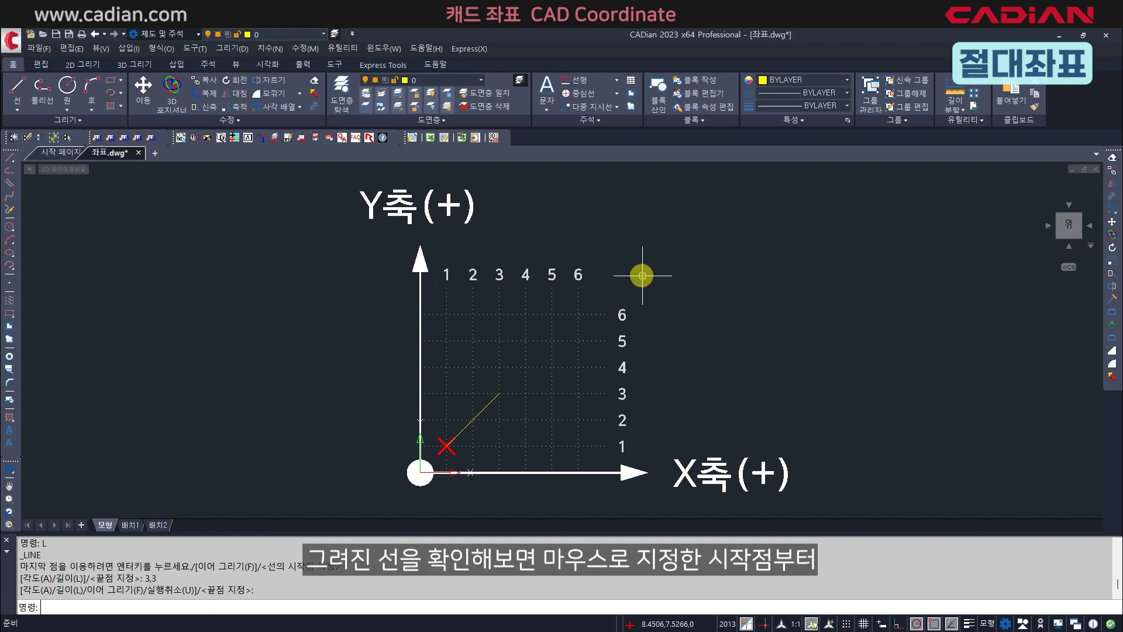
{"action": "left_click", "coordinate": [491, 401]}
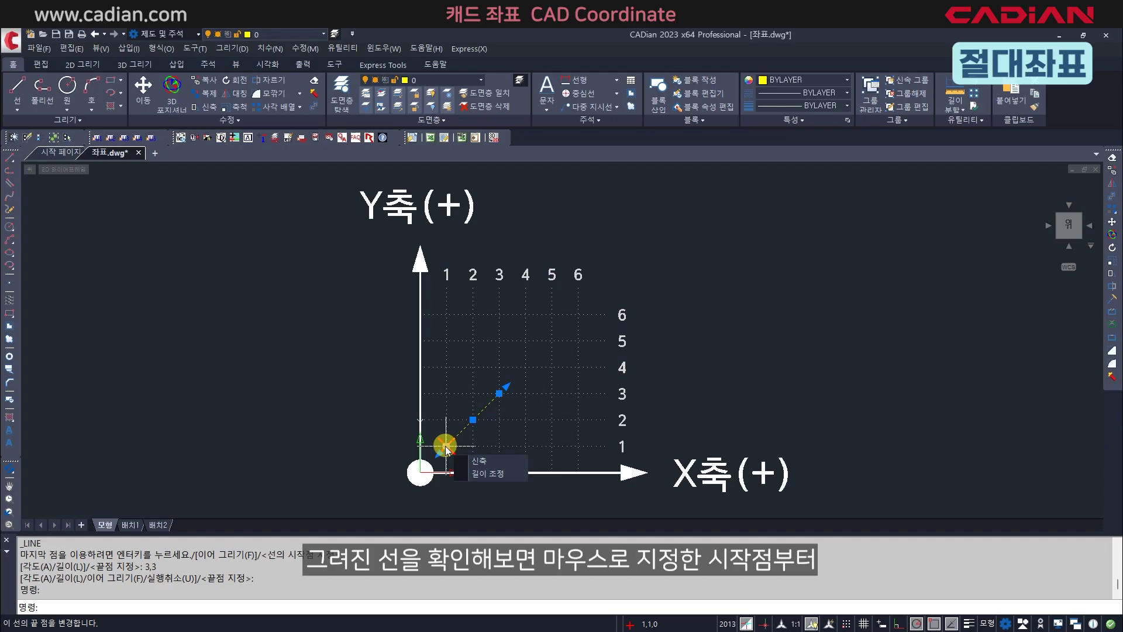
{"action": "mouse_move", "coordinate": [500, 393]}
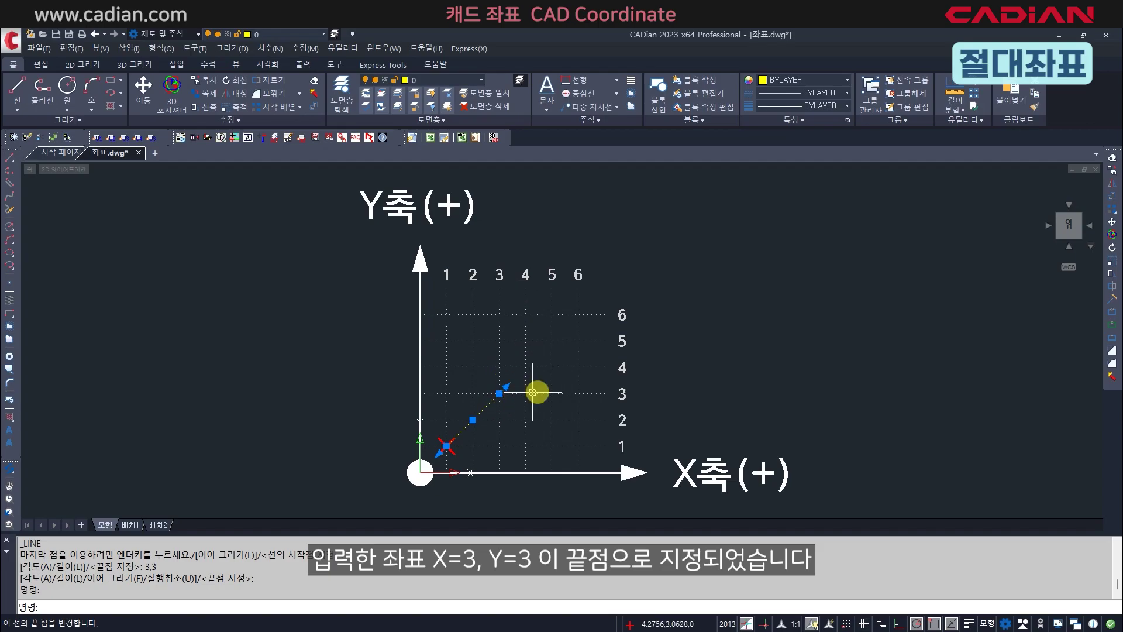
{"action": "key", "text": "Escape"}
{"action": "key", "text": "Delete"}
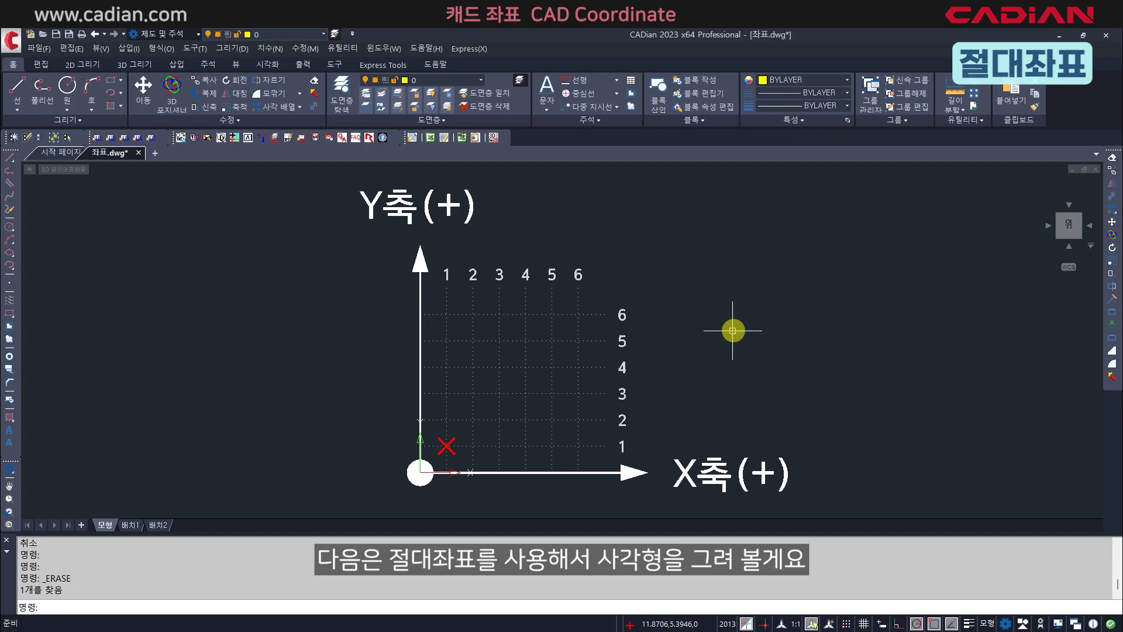
{"action": "key", "text": "Escape"}
{"action": "key", "text": "Escape"}
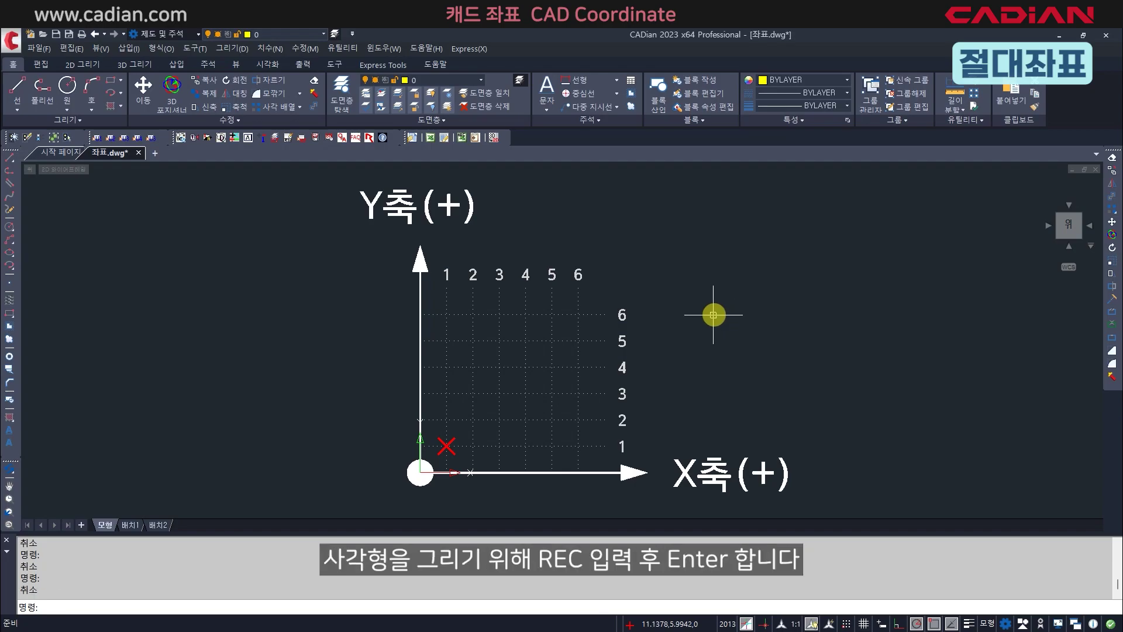
{"action": "type", "text": "REC"}
{"action": "key", "text": "Return"}
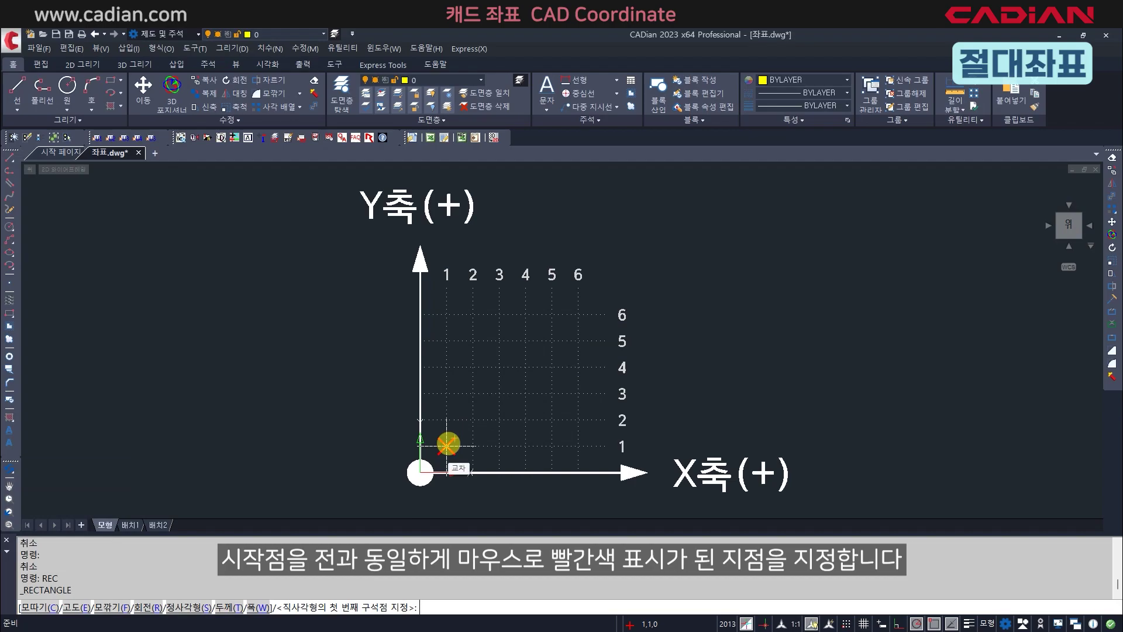
{"action": "left_click", "coordinate": [448, 445]}
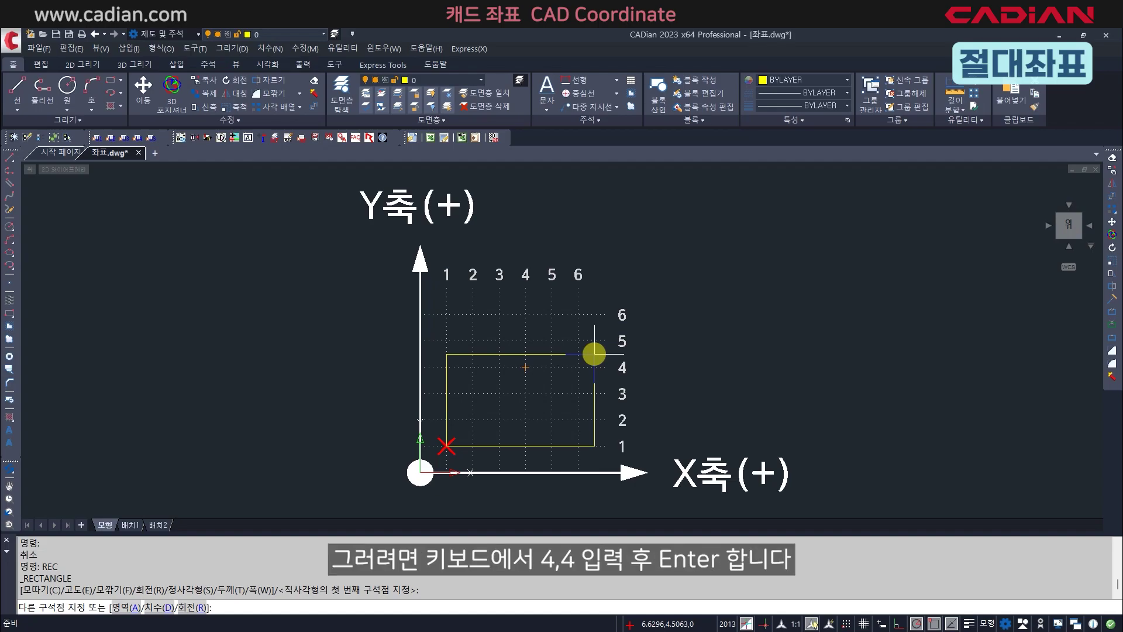
{"action": "type", "text": "4,4"}
{"action": "key", "text": "Return"}
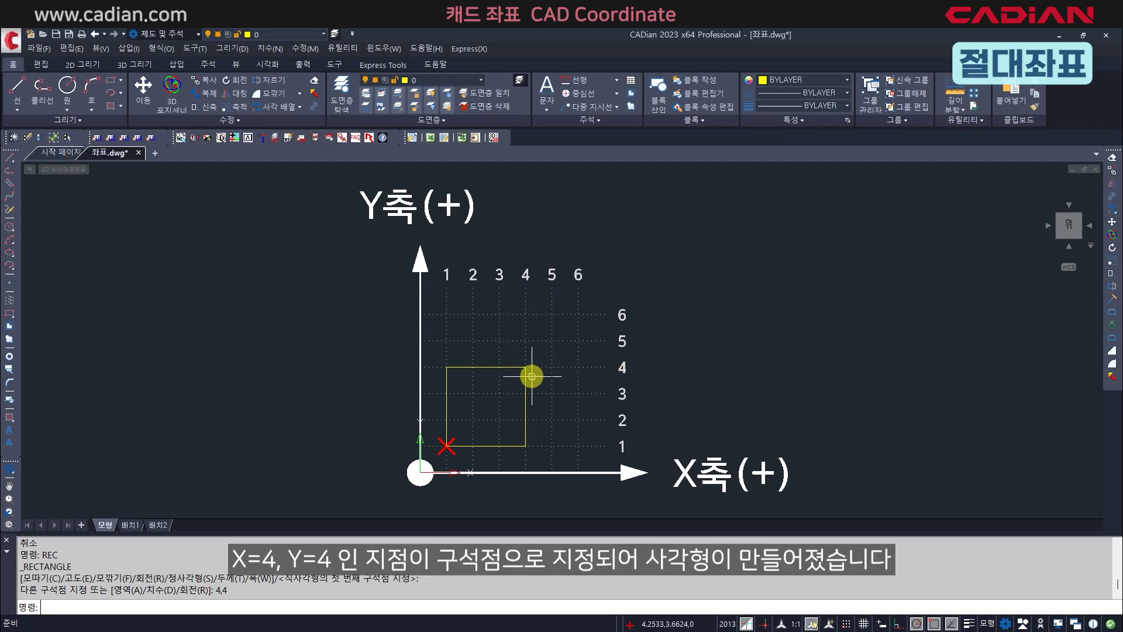
{"action": "left_click", "coordinate": [527, 376]}
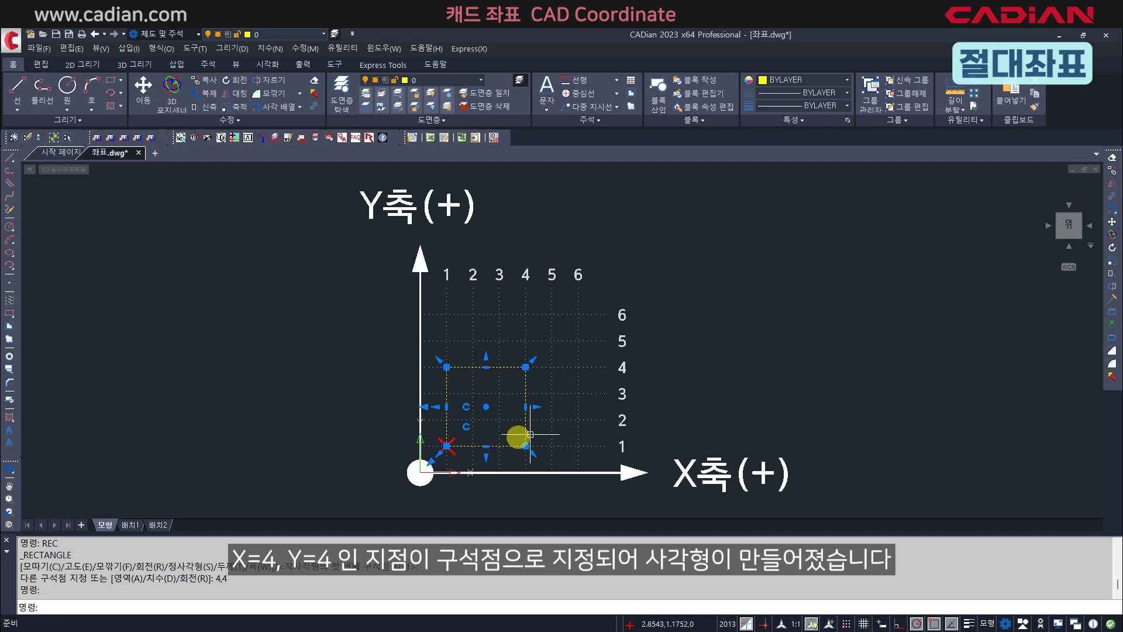
{"action": "key", "text": "Delete"}
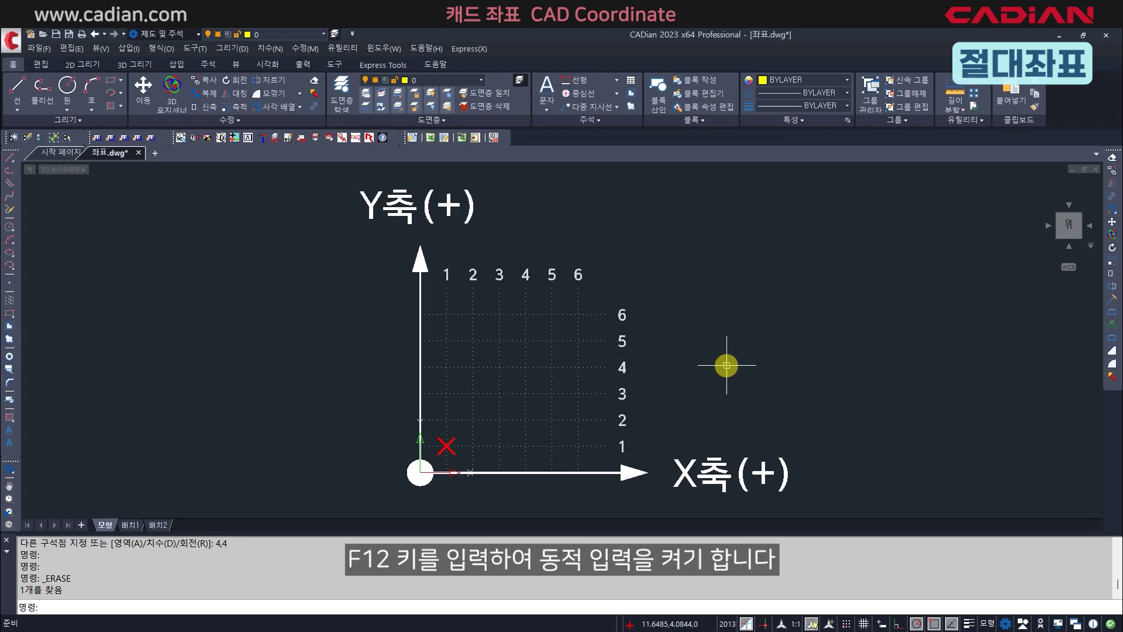
Toggle dynamic input back on with F12, confirming DYNMODE is 3
{"action": "key", "text": "F12"}
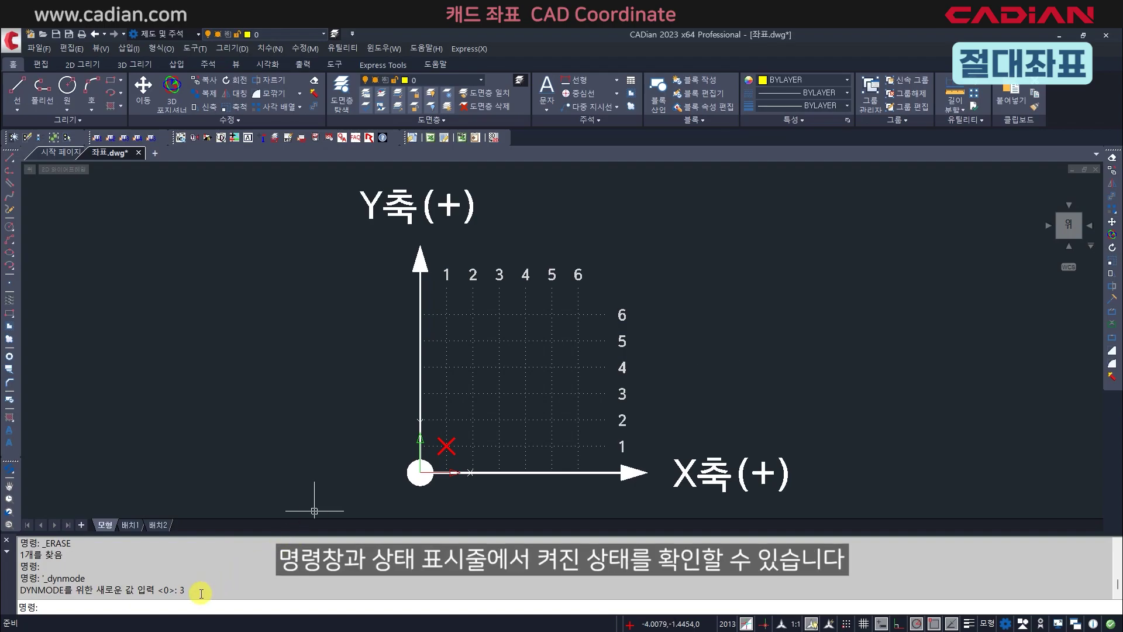
{"action": "left_click_drag", "start_coordinate": [200, 592], "coordinate": [21, 590]}
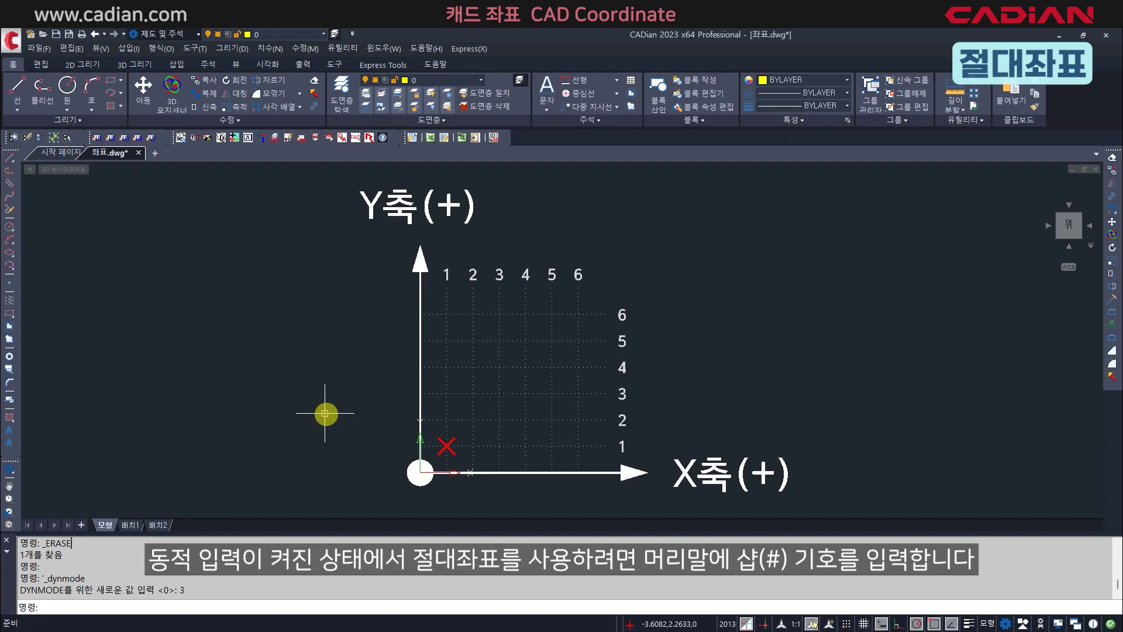
{"action": "key", "text": "Escape"}
{"action": "key", "text": "Escape"}
{"action": "key", "text": "Escape"}
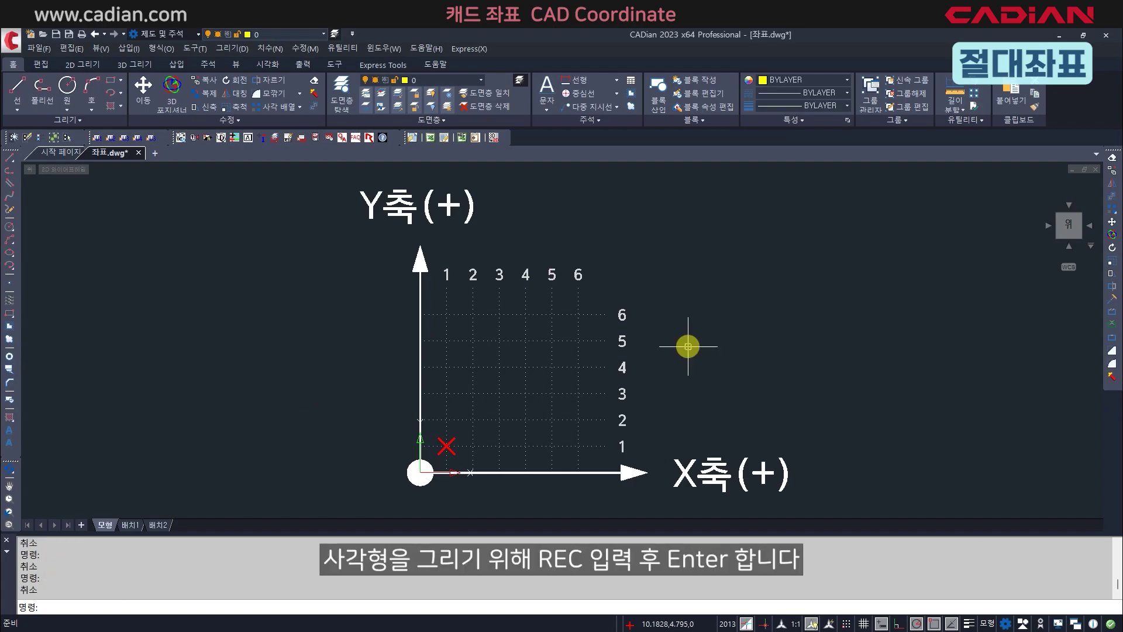
Draw a rectangle from the (1,1) grid point to absolute corner #4,4, then select it
{"action": "type", "text": "REC"}
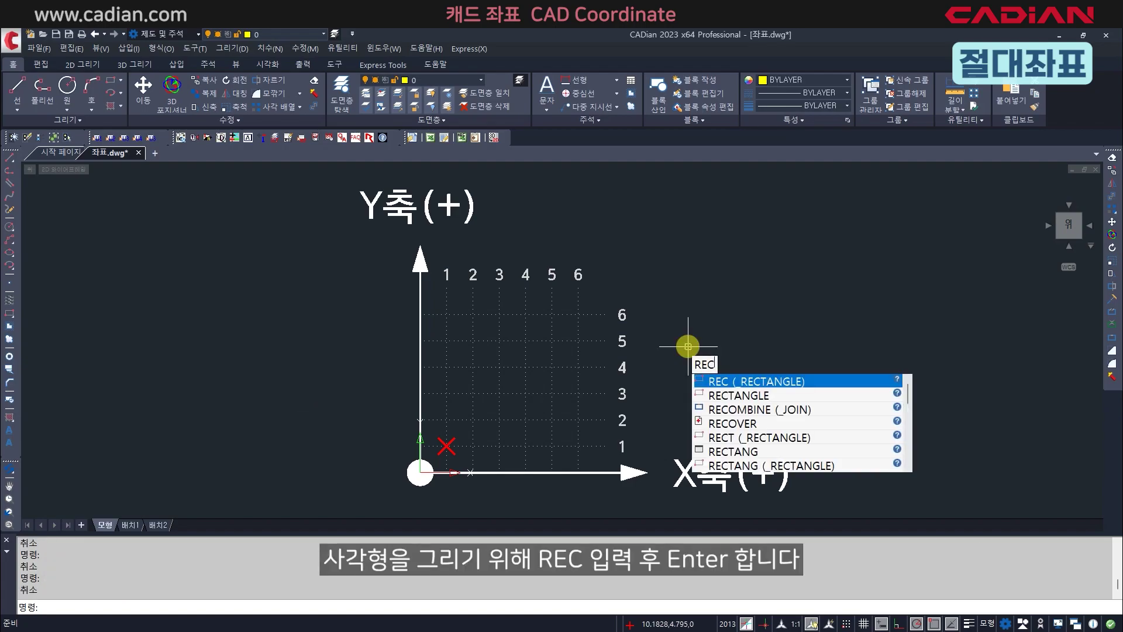
{"action": "key", "text": "Return"}
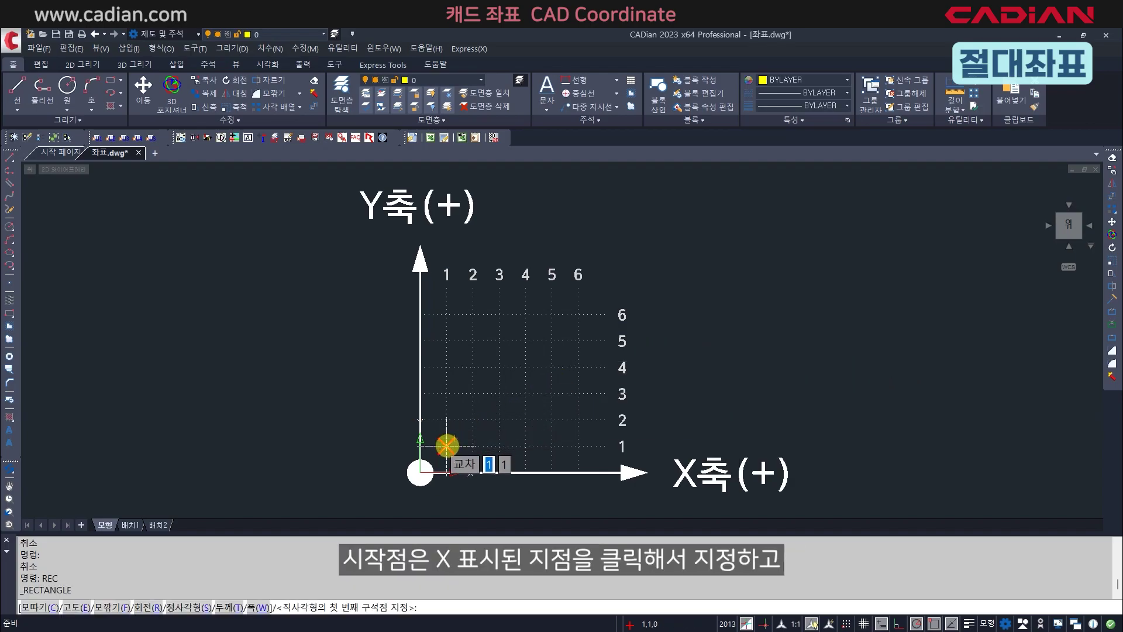
{"action": "left_click", "coordinate": [446, 446]}
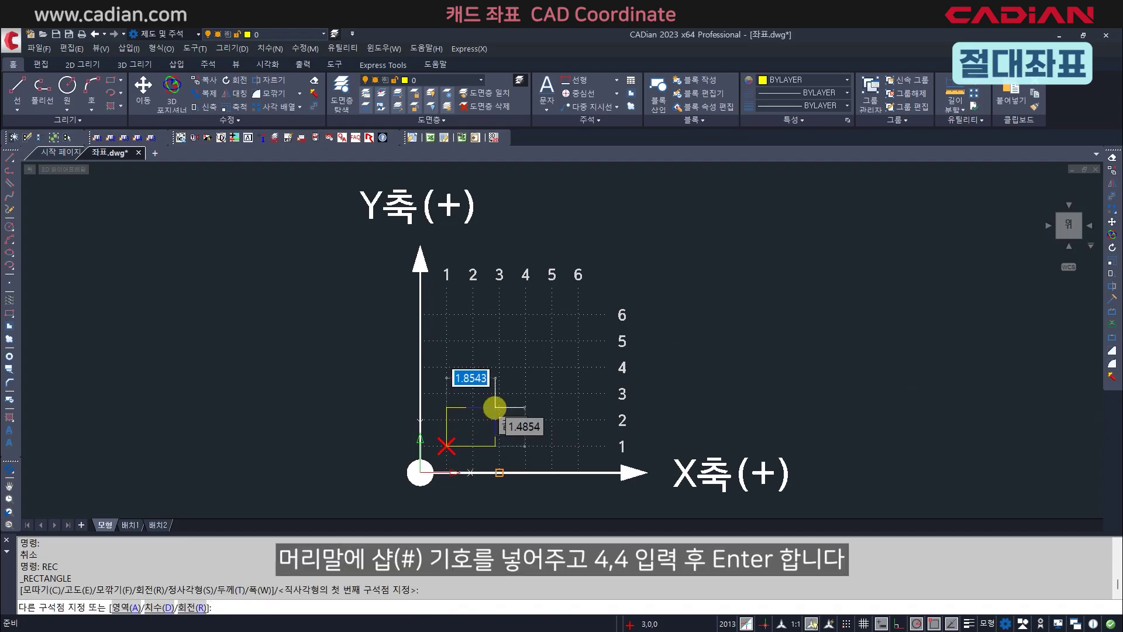
{"action": "type", "text": "#"}
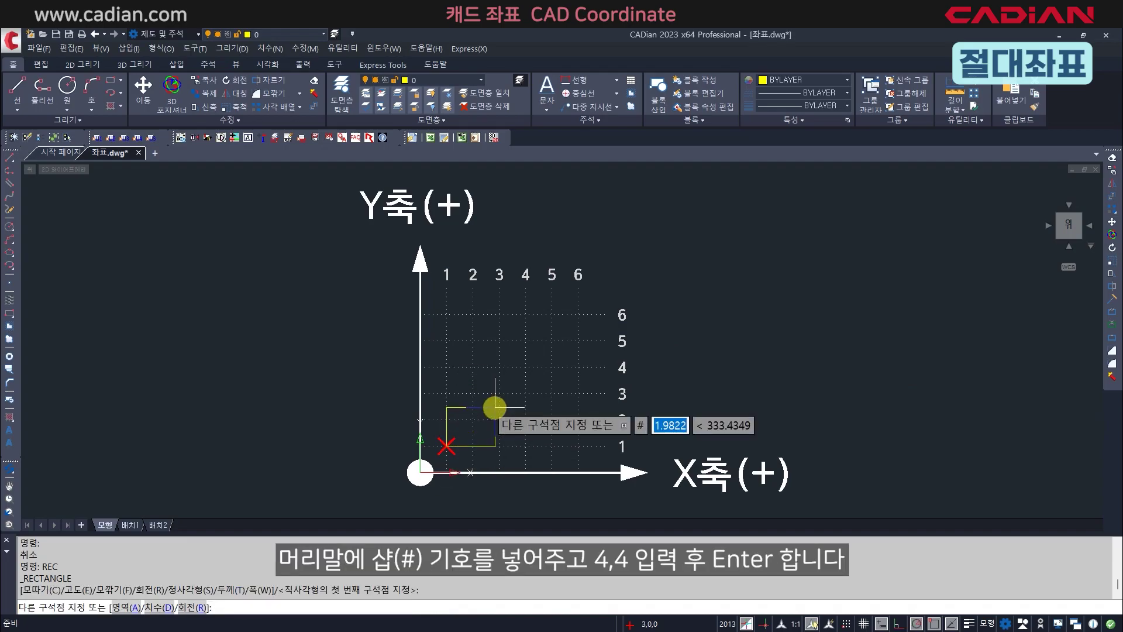
{"action": "type", "text": "4,"}
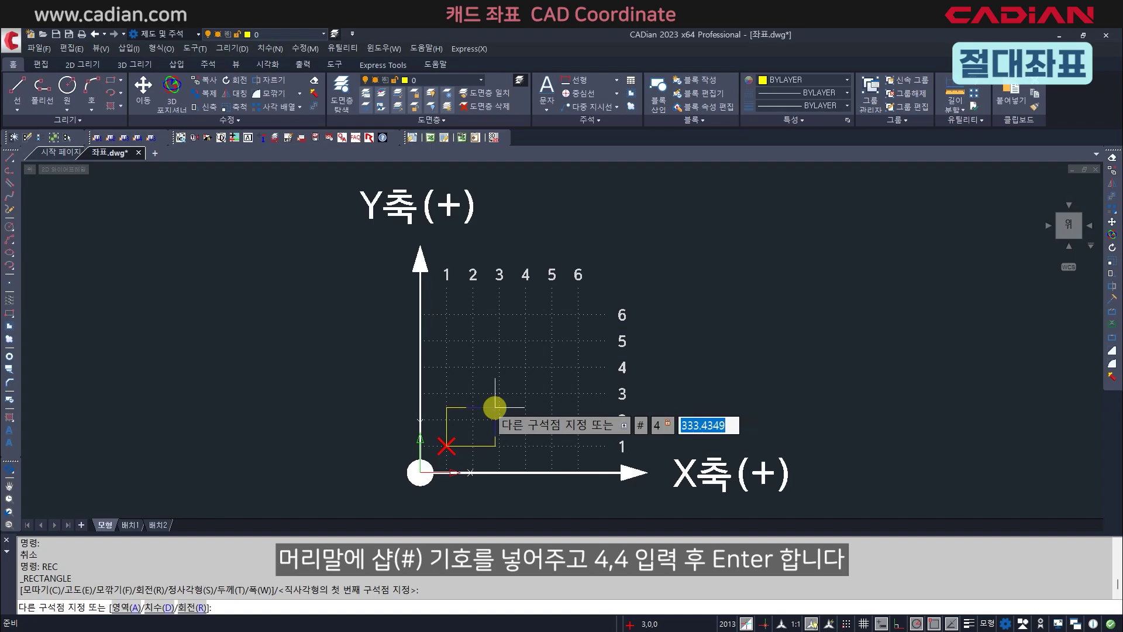
{"action": "type", "text": "4"}
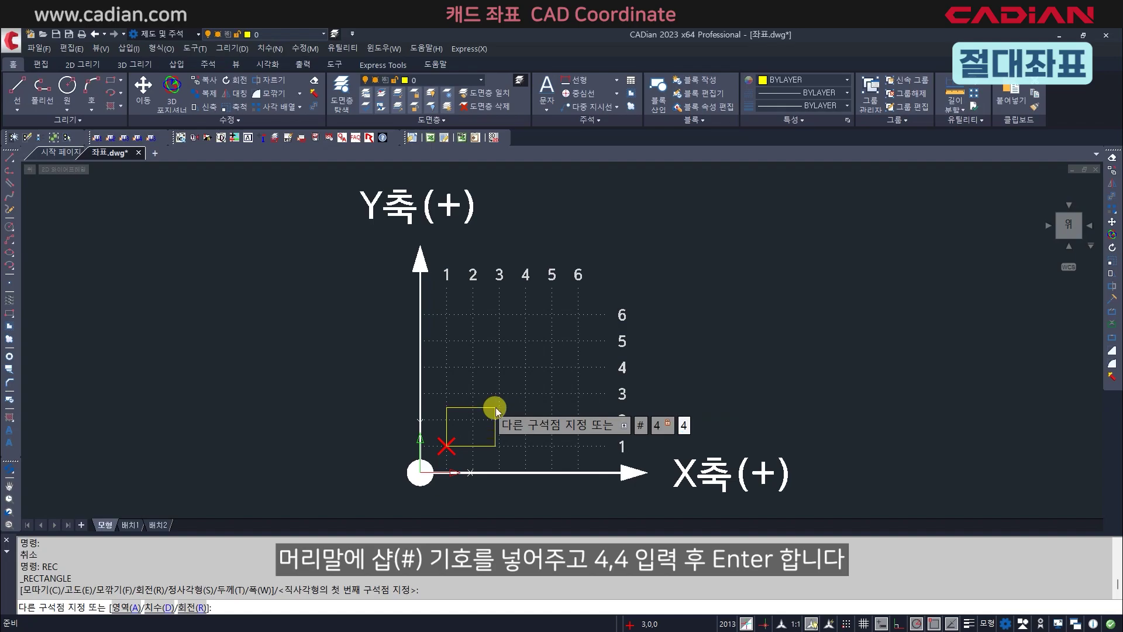
{"action": "key", "text": "Return"}
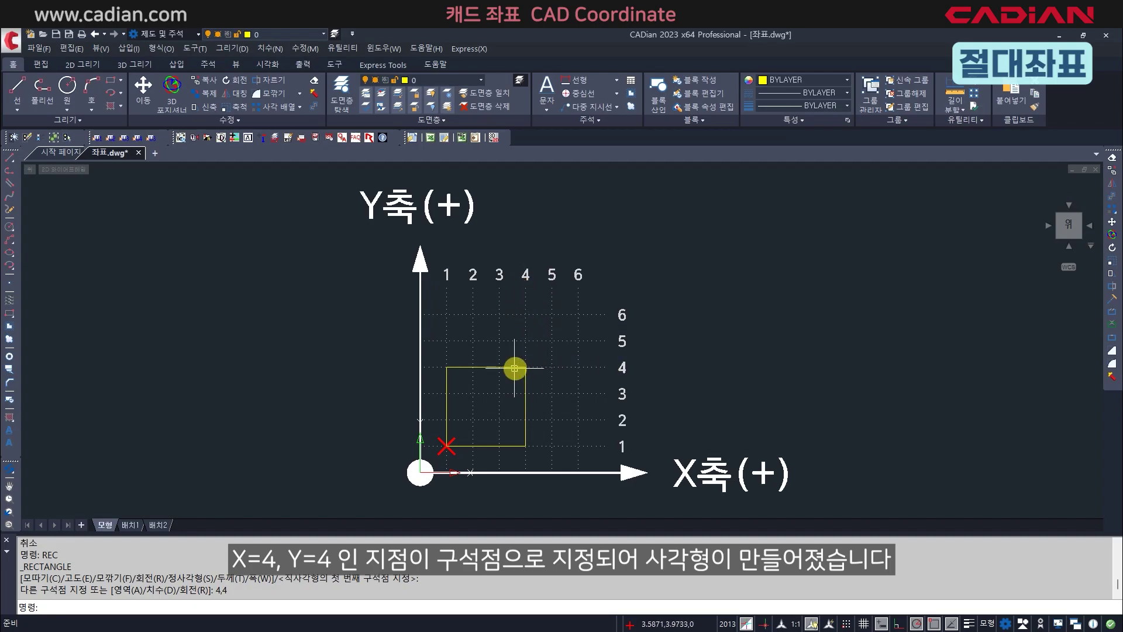
{"action": "left_click", "coordinate": [522, 369]}
{"action": "type", "text": "E"}
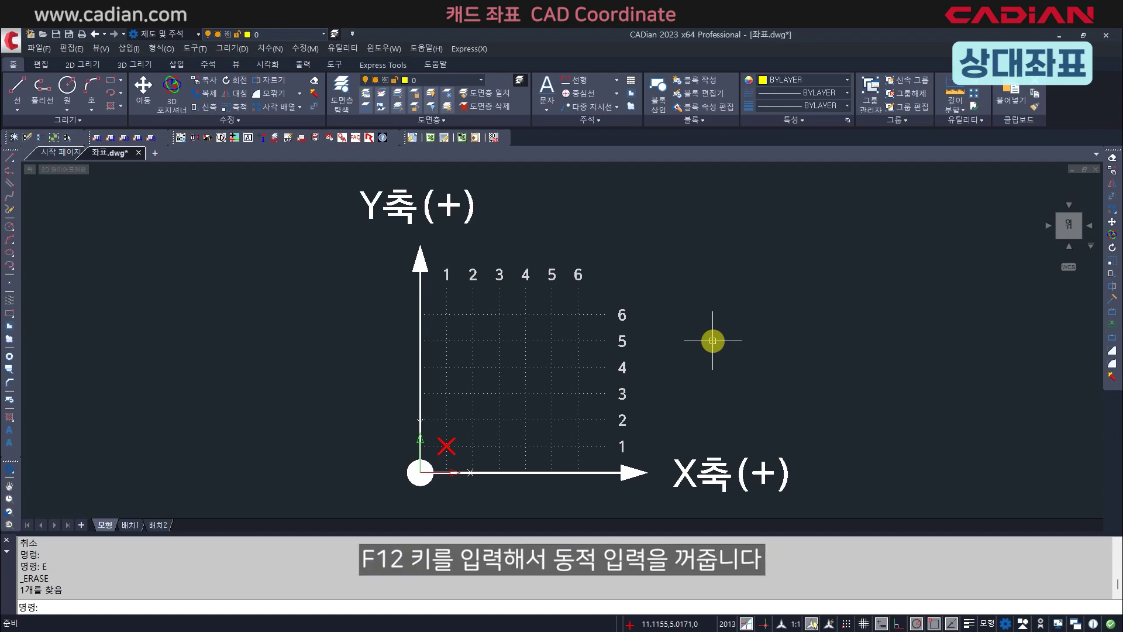
With dynamic input off, draw a trial line from (1,1) to @3,3, then delete it
{"action": "key", "text": "F12"}
{"action": "type", "text": "L"}
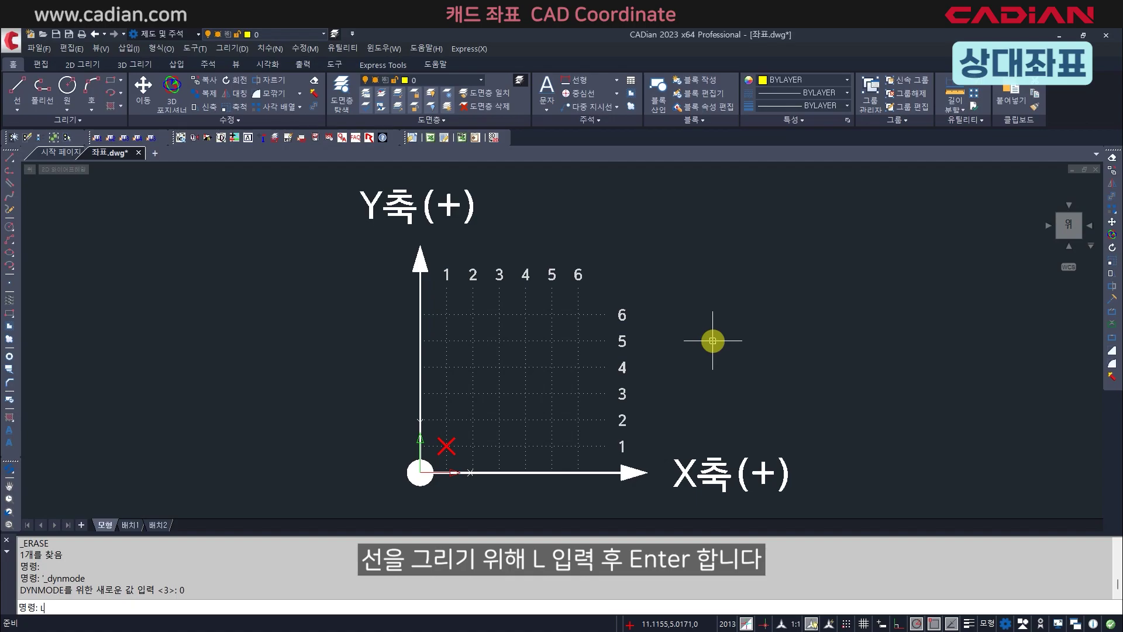
{"action": "key", "text": "Return"}
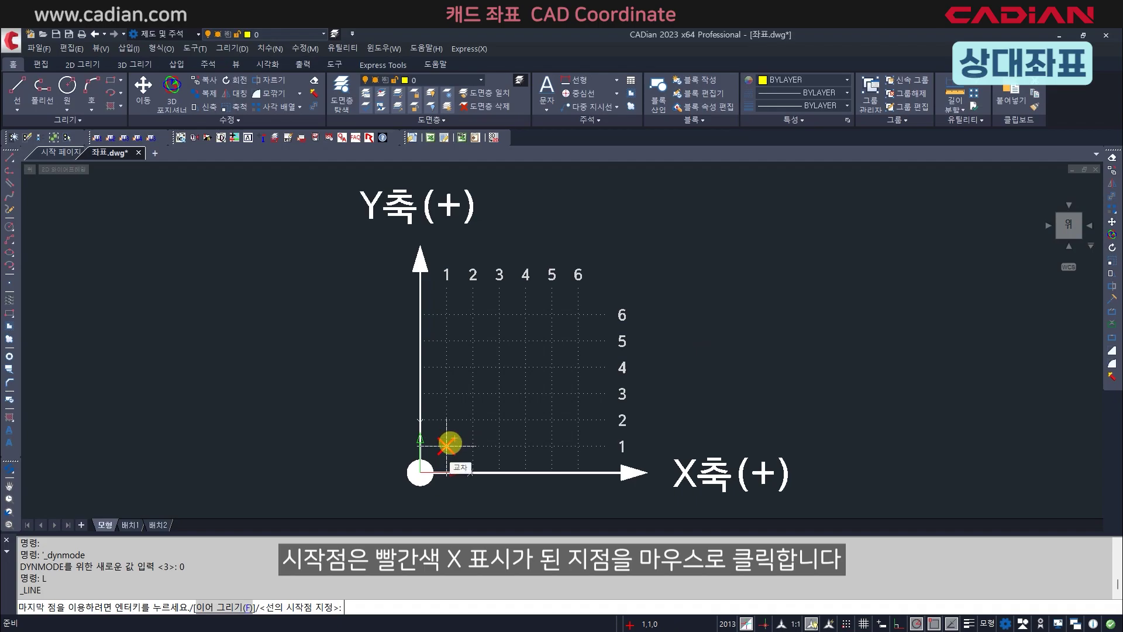
{"action": "left_click", "coordinate": [447, 445]}
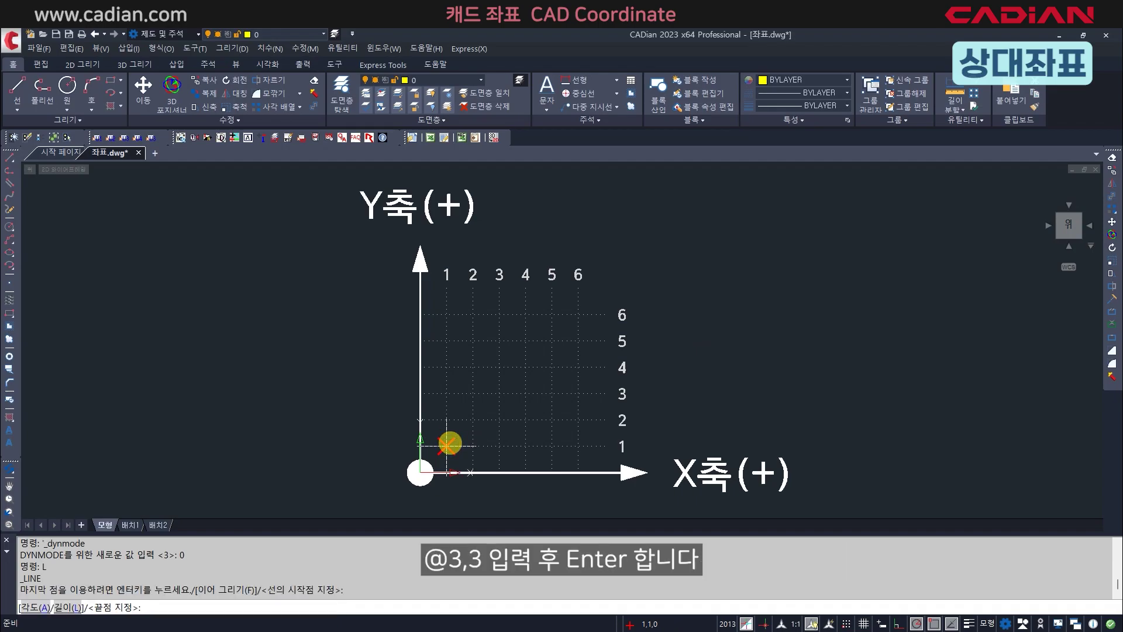
{"action": "type", "text": "@"}
{"action": "type", "text": "3,3"}
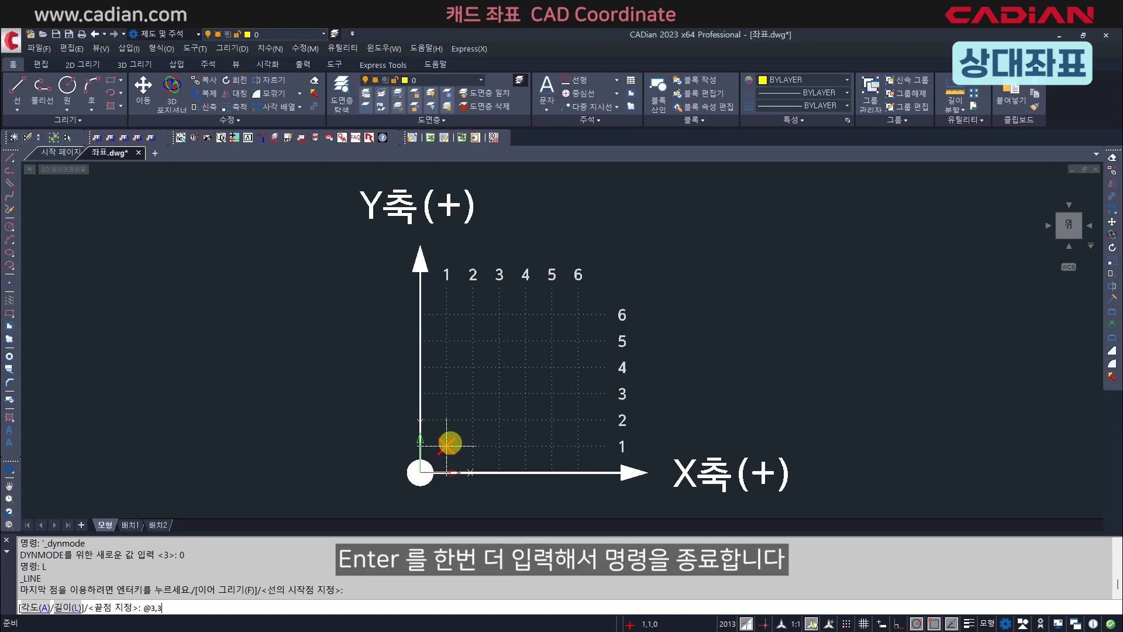
{"action": "key", "text": "Return"}
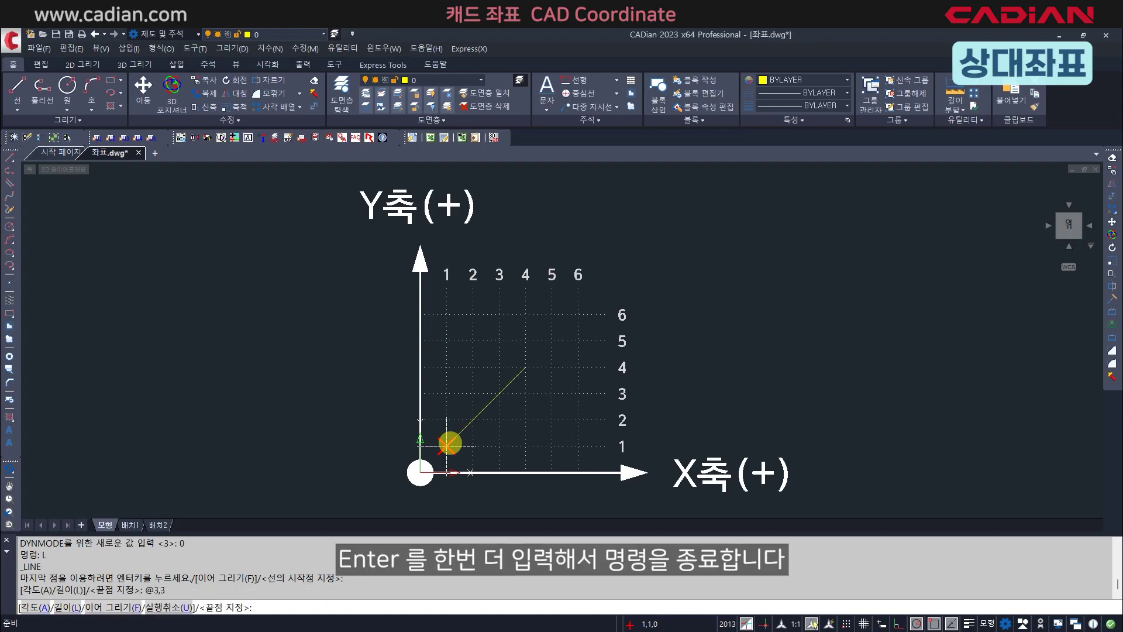
{"action": "key", "text": "Return"}
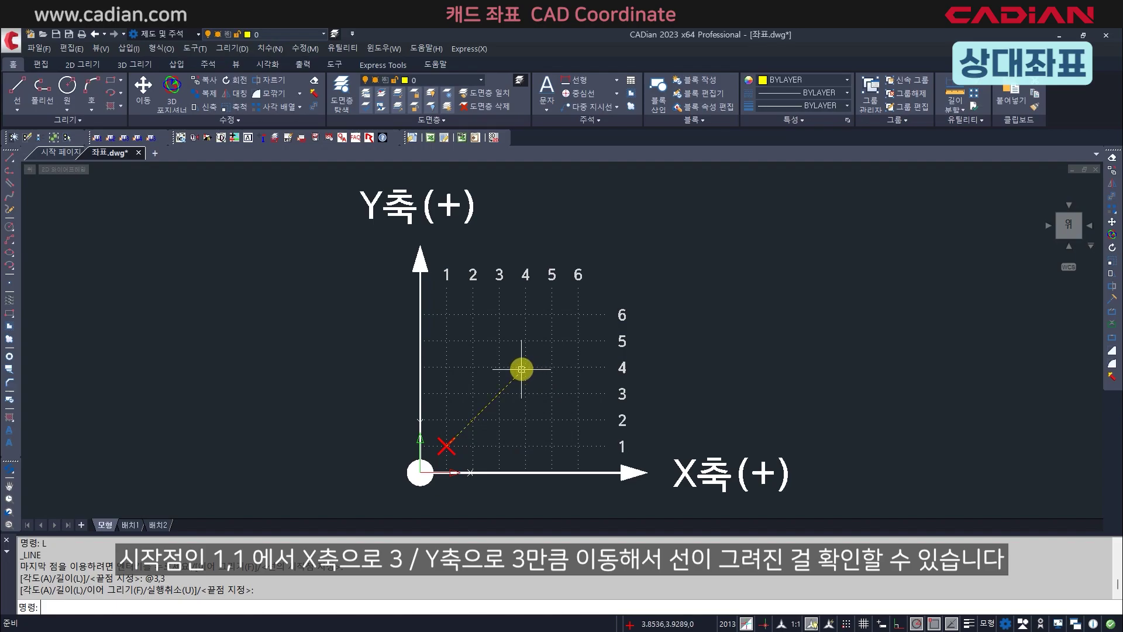
{"action": "key", "text": "Delete"}
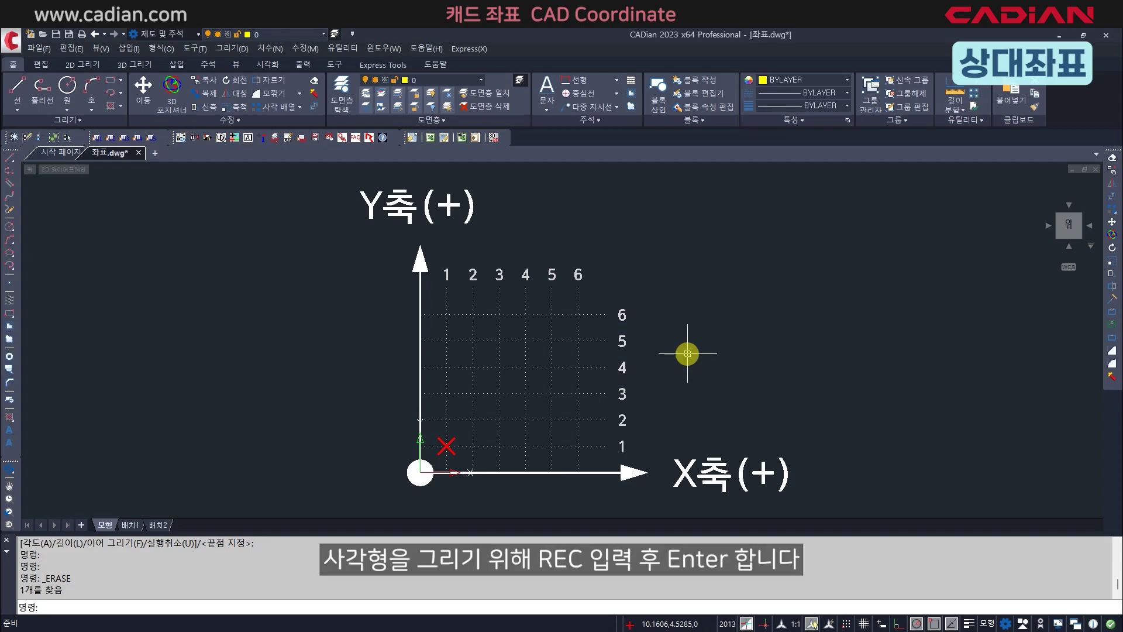
{"action": "type", "text": "REC"}
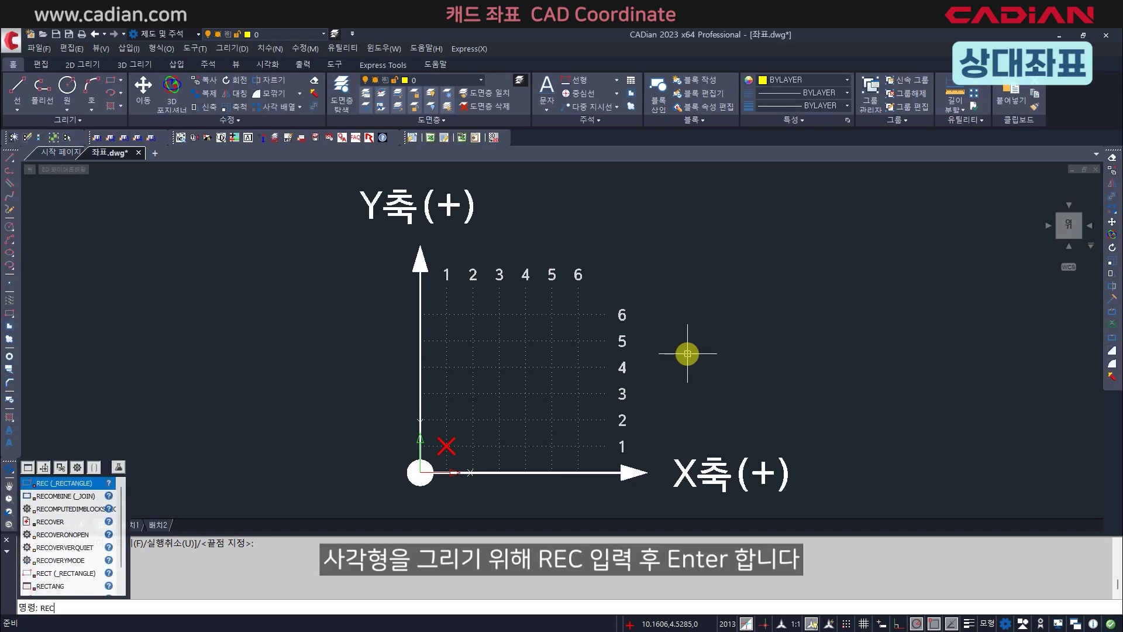
{"action": "key", "text": "Return"}
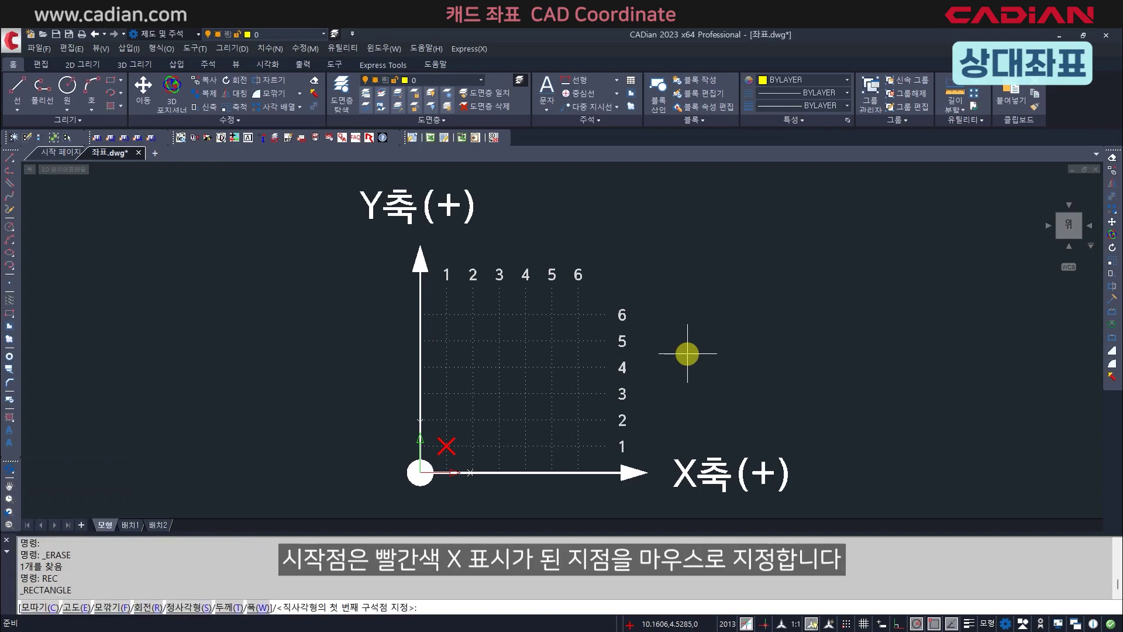
{"action": "left_click", "coordinate": [447, 445]}
{"action": "left_click", "coordinate": [446, 445]}
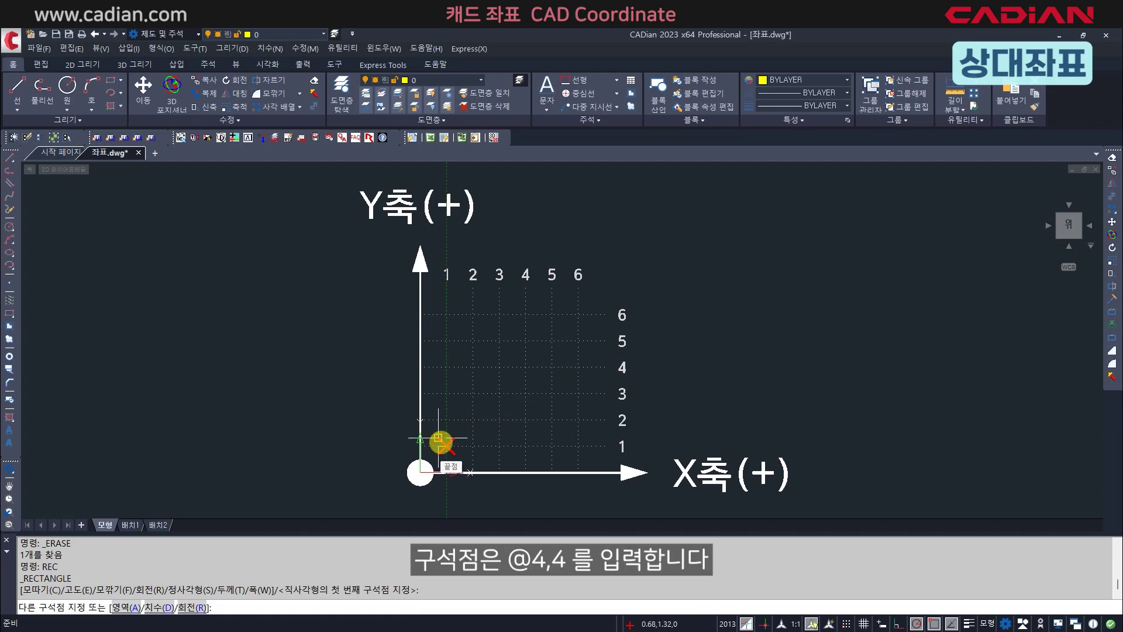
{"action": "type", "text": "@"}
{"action": "type", "text": "4,4"}
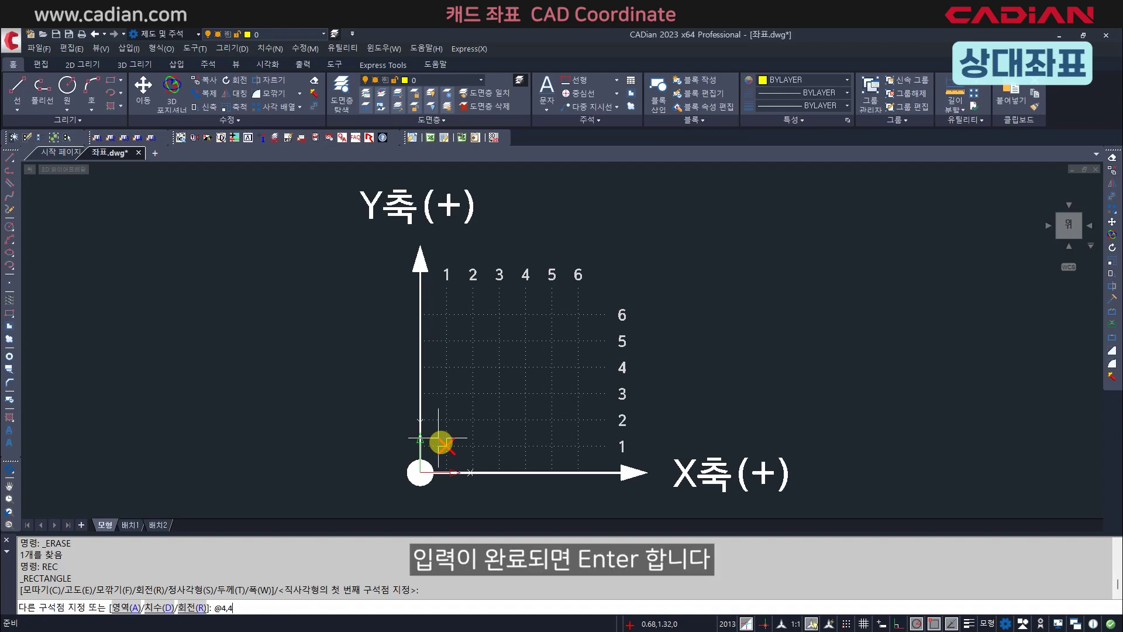
{"action": "key", "text": "Return"}
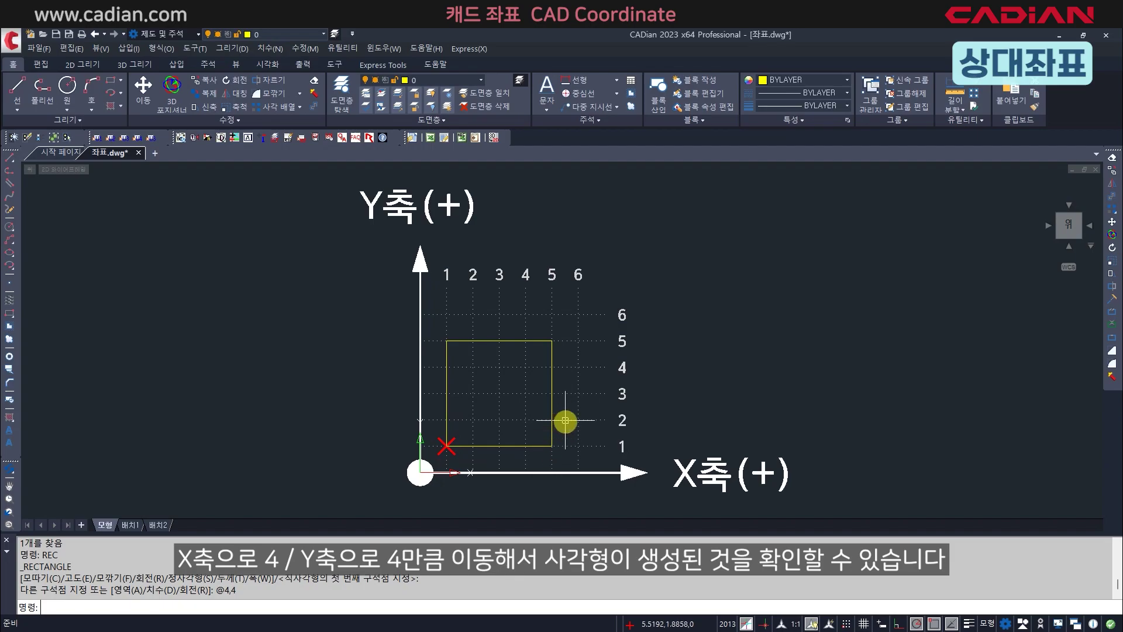
{"action": "left_click", "coordinate": [555, 346]}
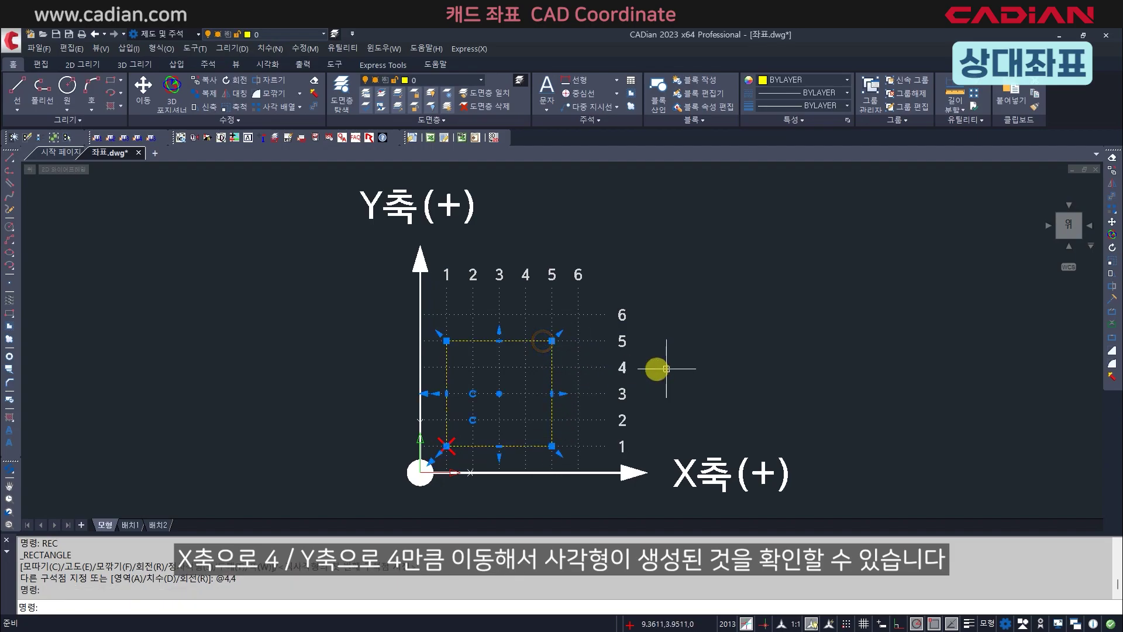
{"action": "key", "text": "Delete"}
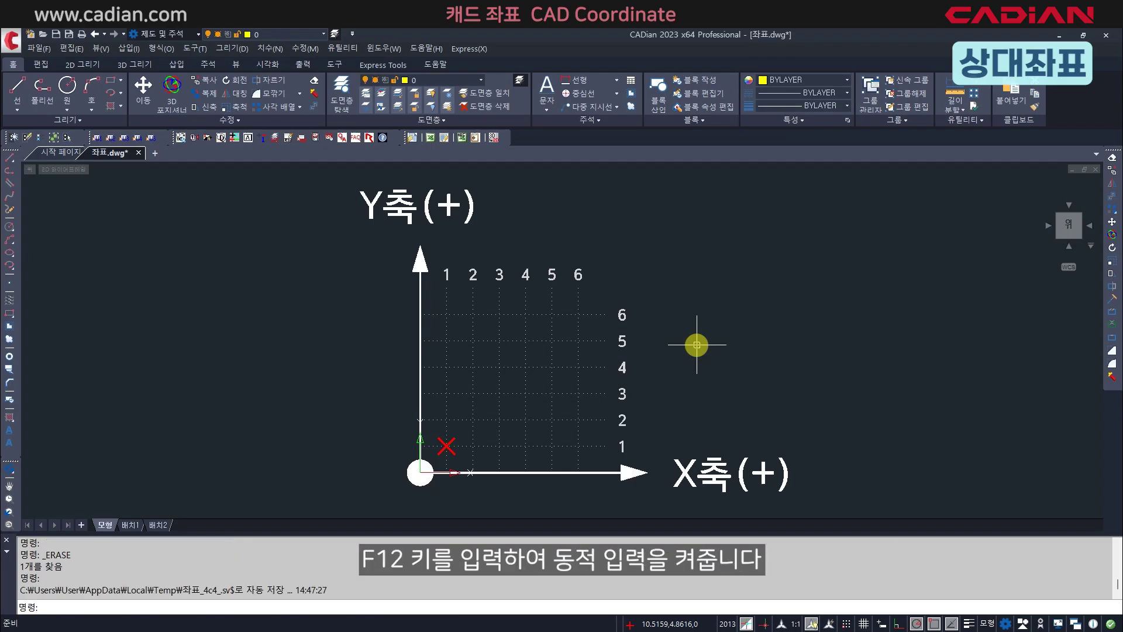
With dynamic input on, draw a rectangle from (1,1) using typed 4,4, ending at 5,5
{"action": "key", "text": "F12"}
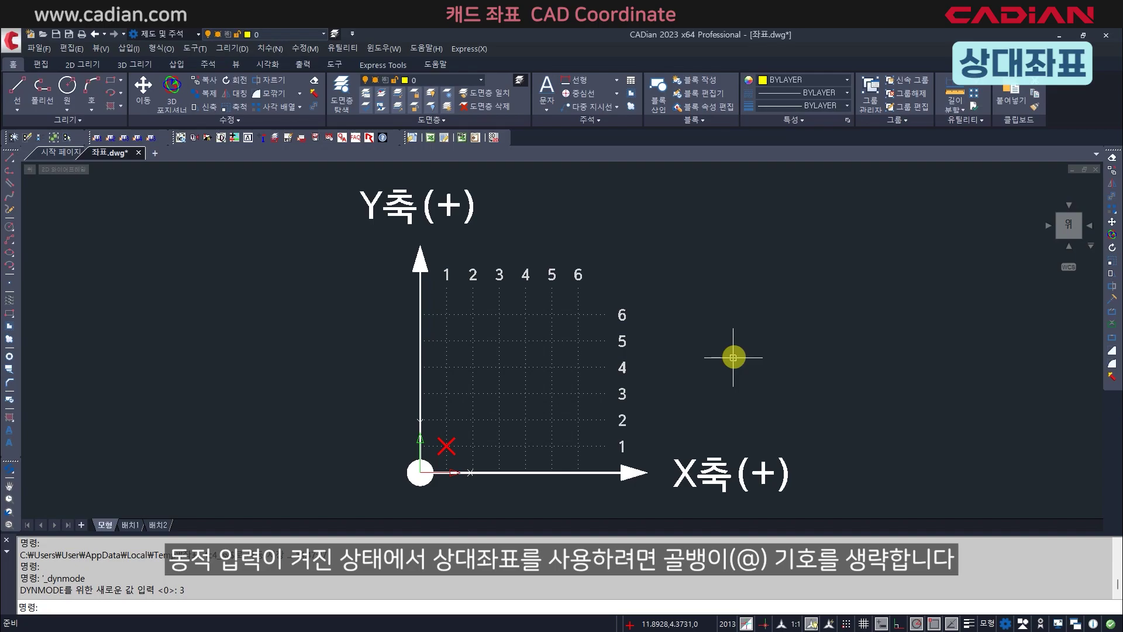
{"action": "type", "text": "REC"}
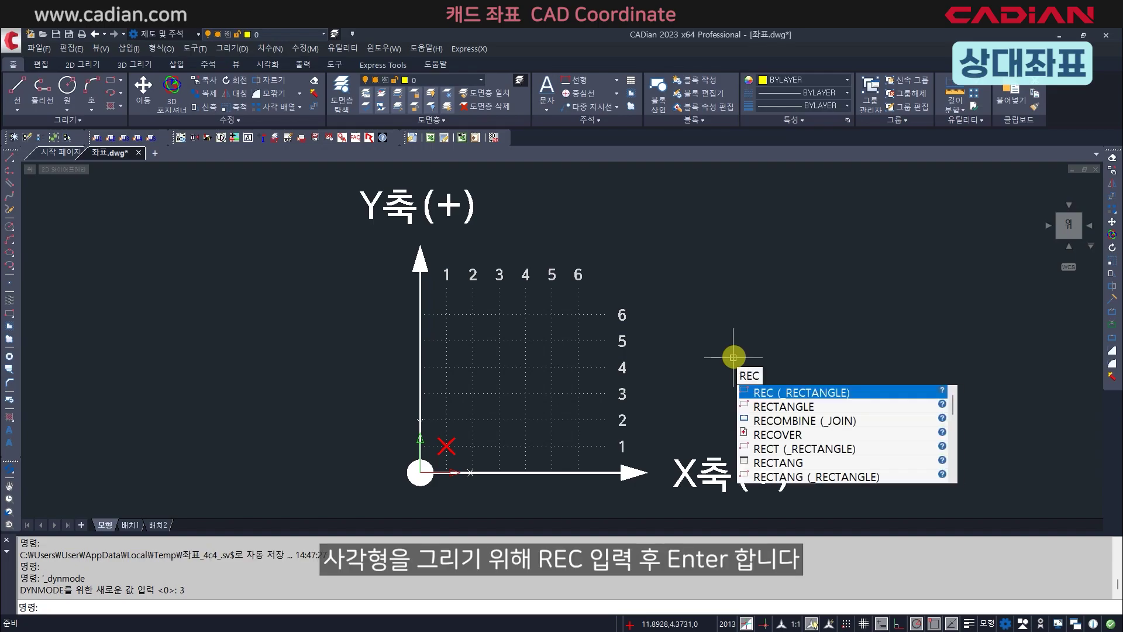
{"action": "key", "text": "Return"}
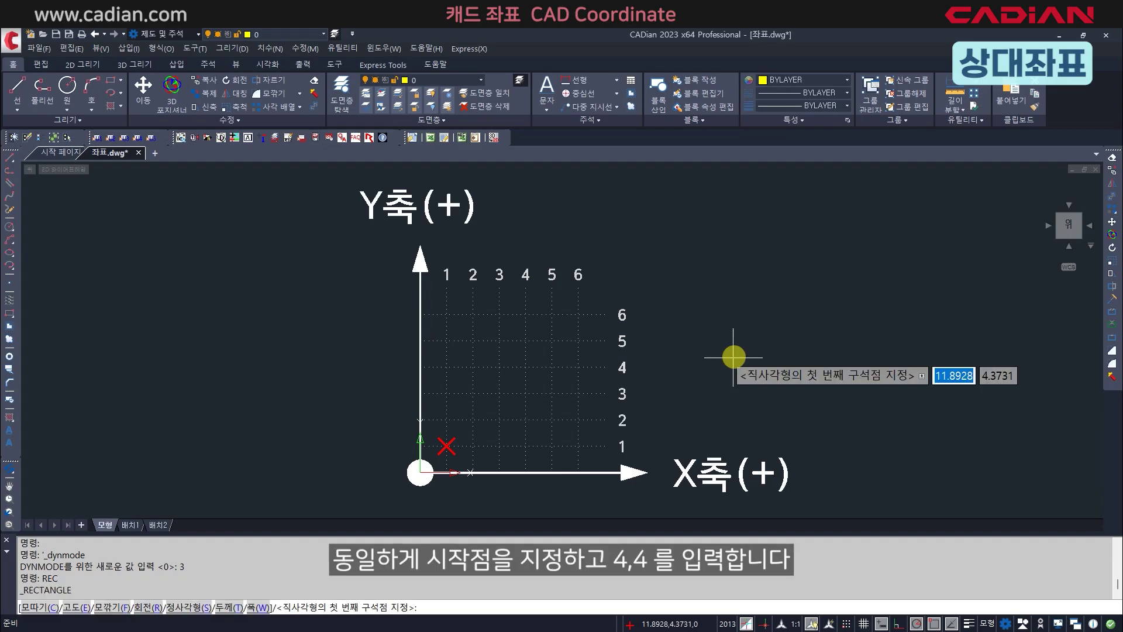
{"action": "left_click", "coordinate": [448, 445]}
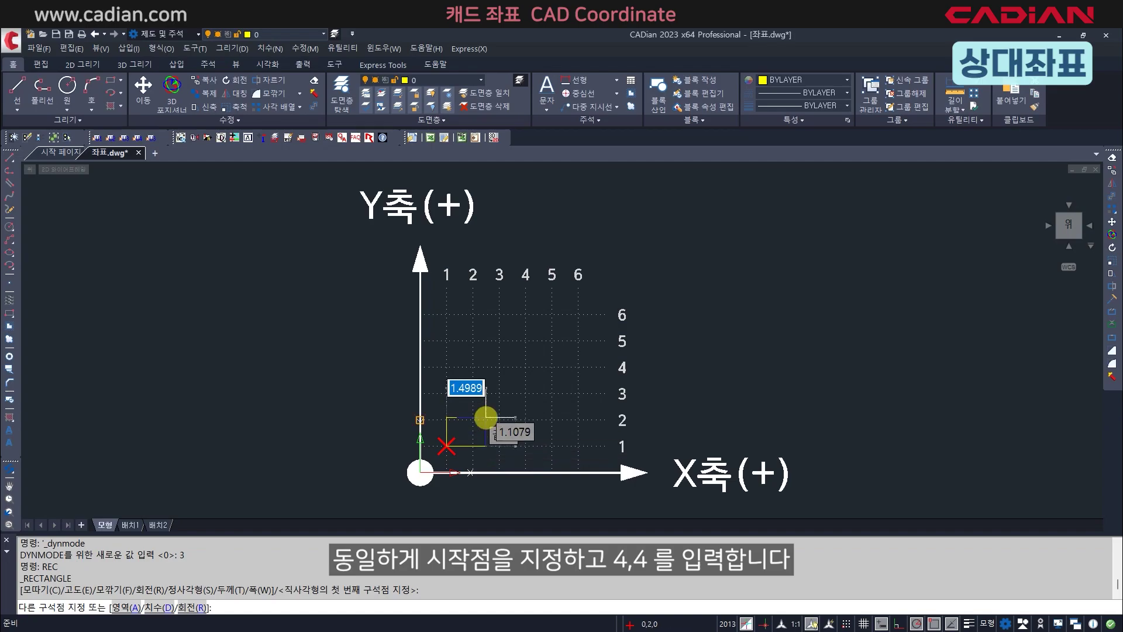
{"action": "type", "text": "4"}
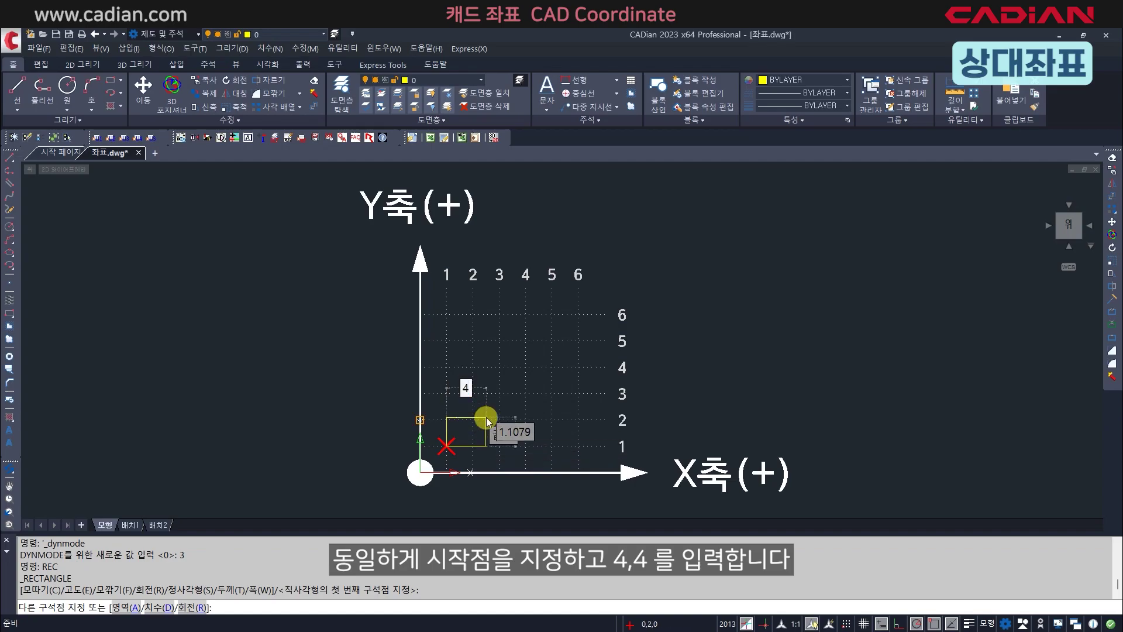
{"action": "type", "text": ",4"}
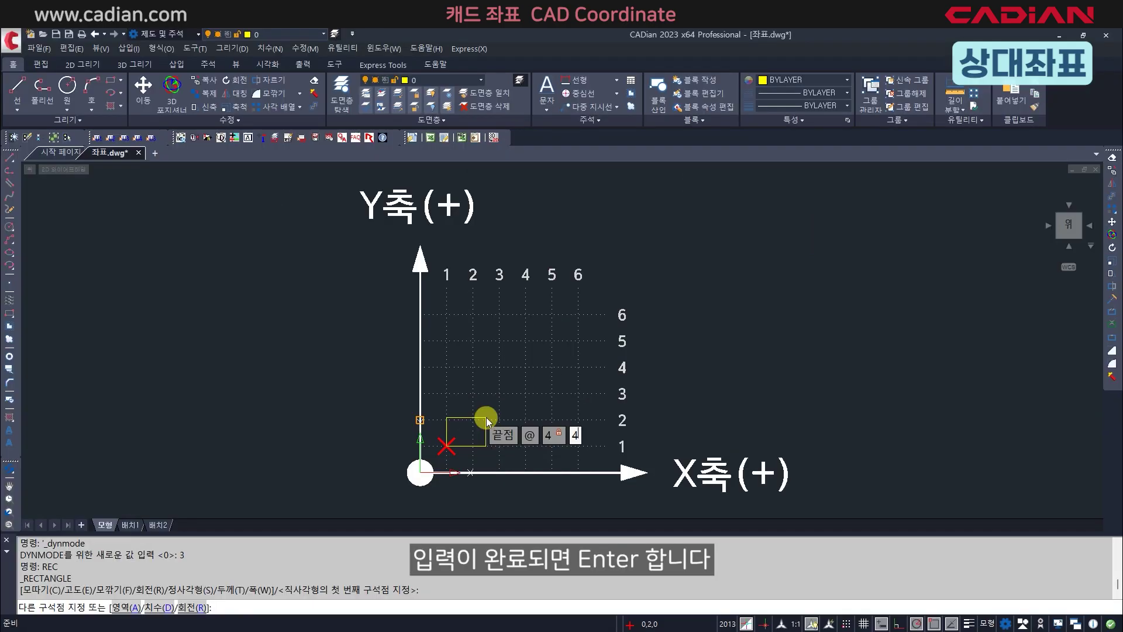
{"action": "key", "text": "Return"}
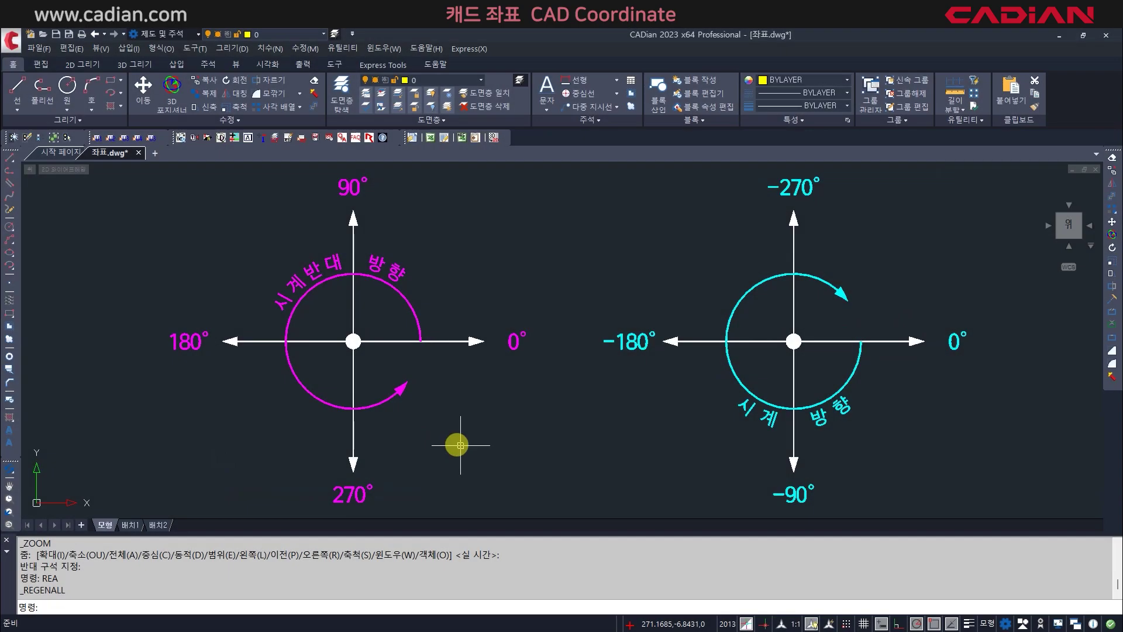
{"action": "key", "text": "Escape"}
{"action": "key", "text": "Escape"}
{"action": "key", "text": "Escape"}
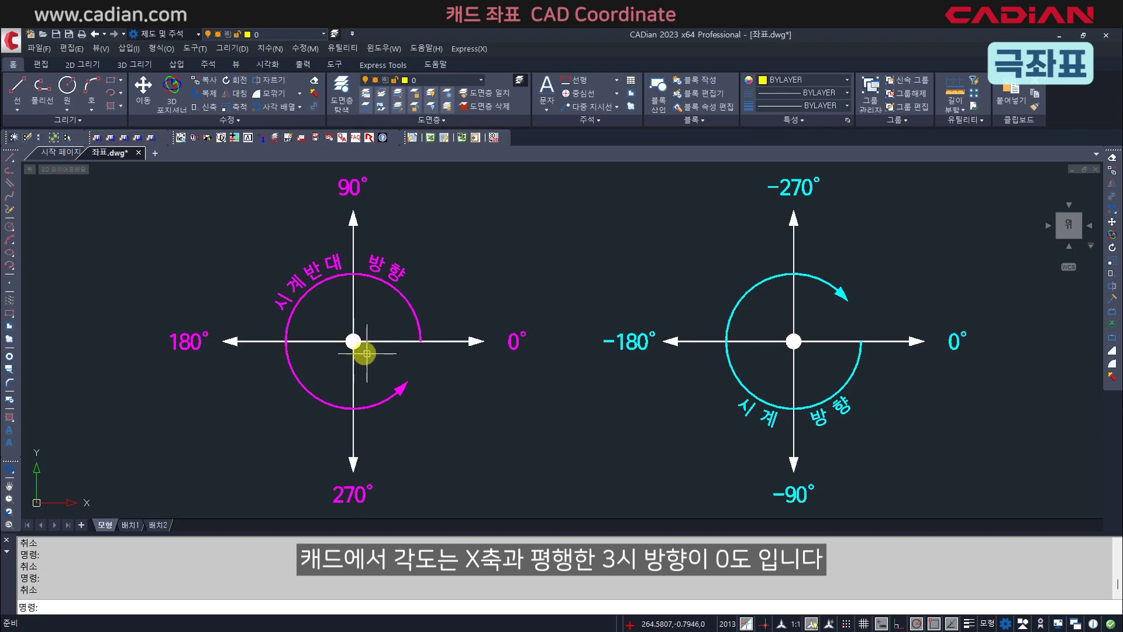
{"action": "left_click", "coordinate": [388, 342]}
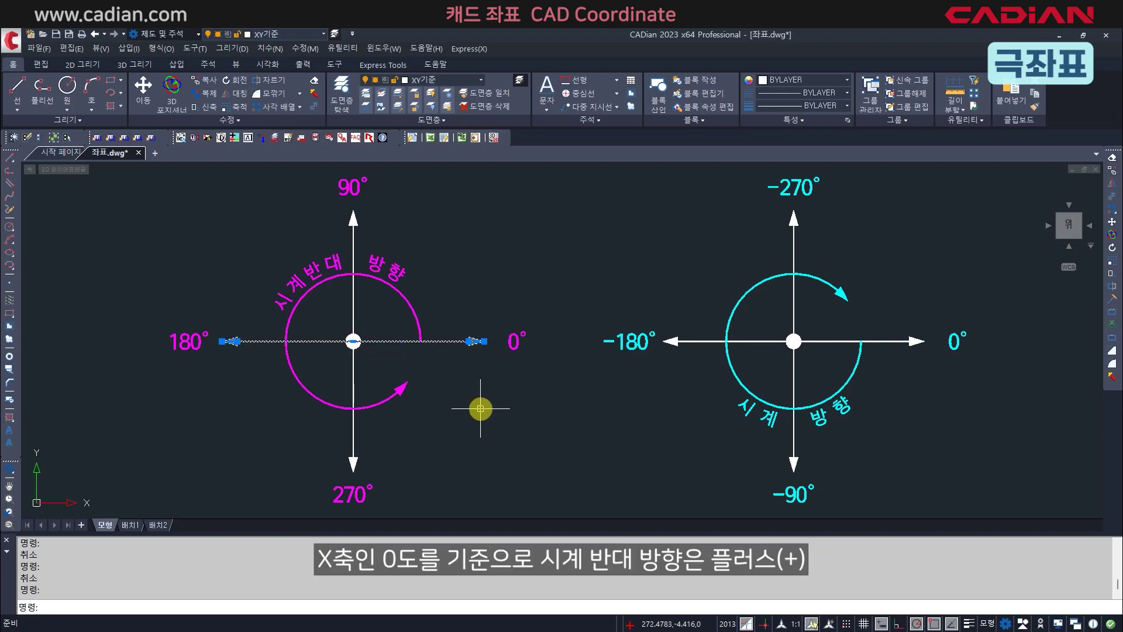
{"action": "key", "text": "Escape"}
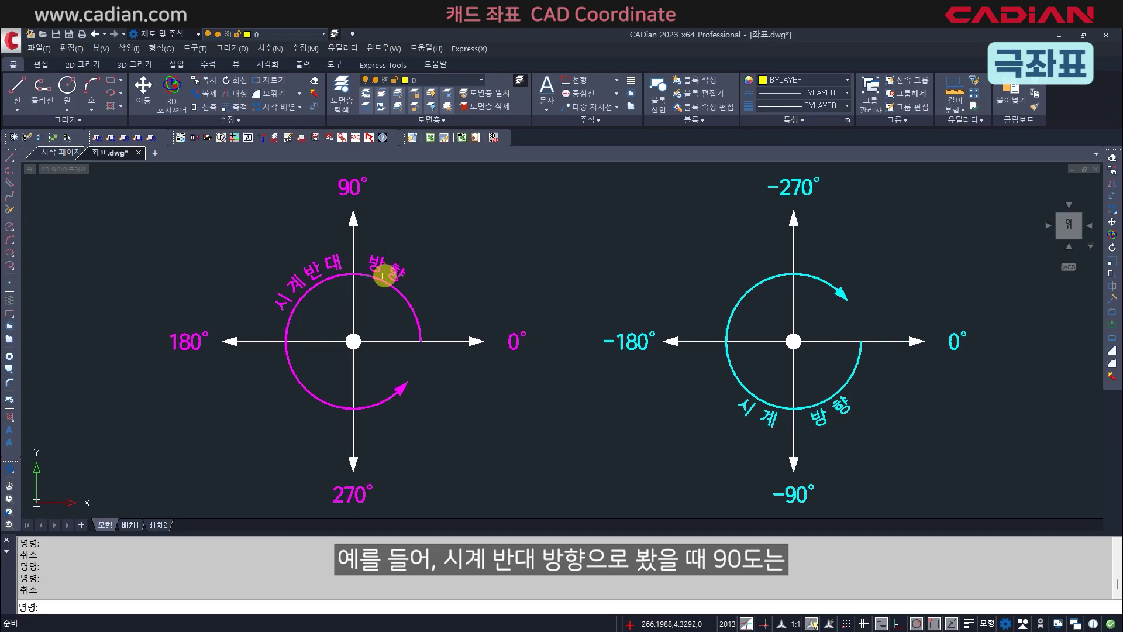
{"action": "left_click", "coordinate": [350, 188]}
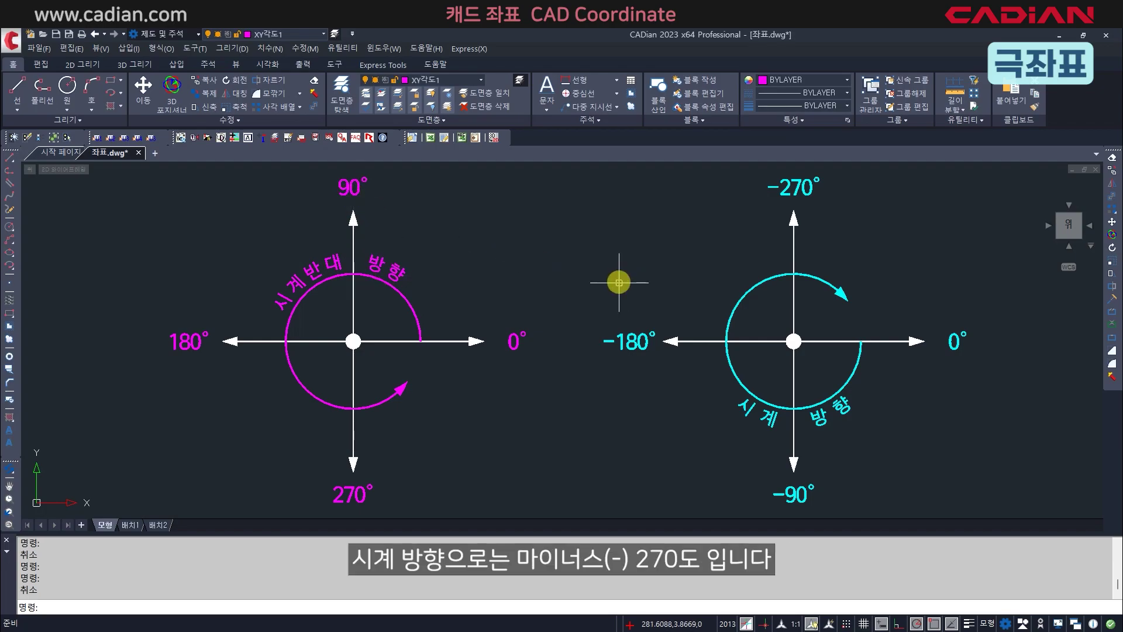
{"action": "key", "text": "Escape"}
{"action": "left_click", "coordinate": [782, 188]}
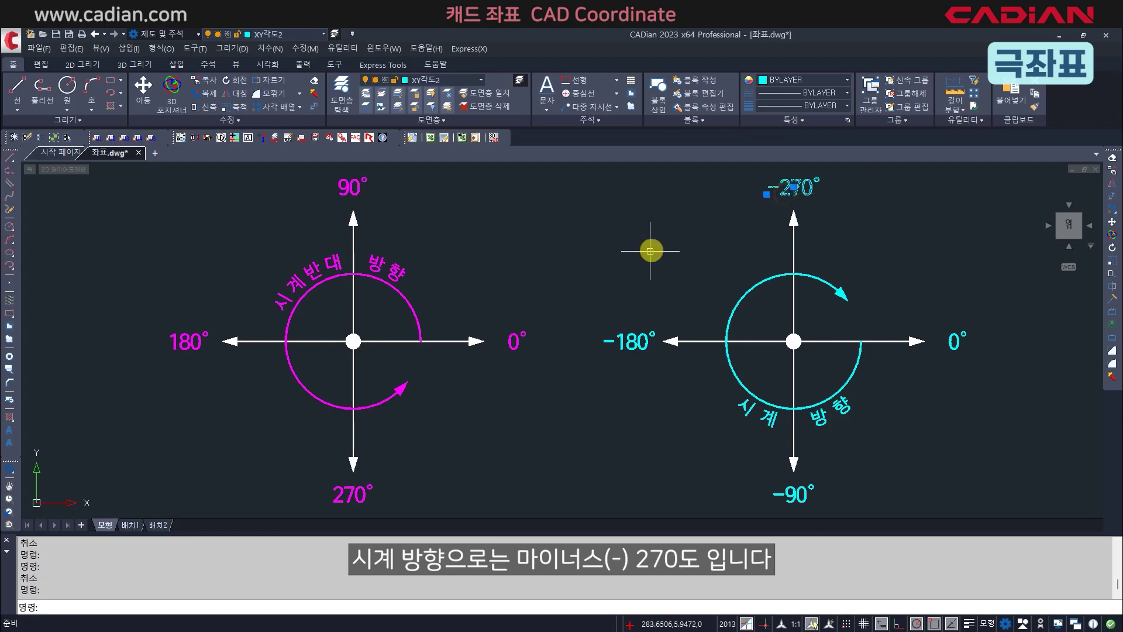
{"action": "key", "text": "Escape"}
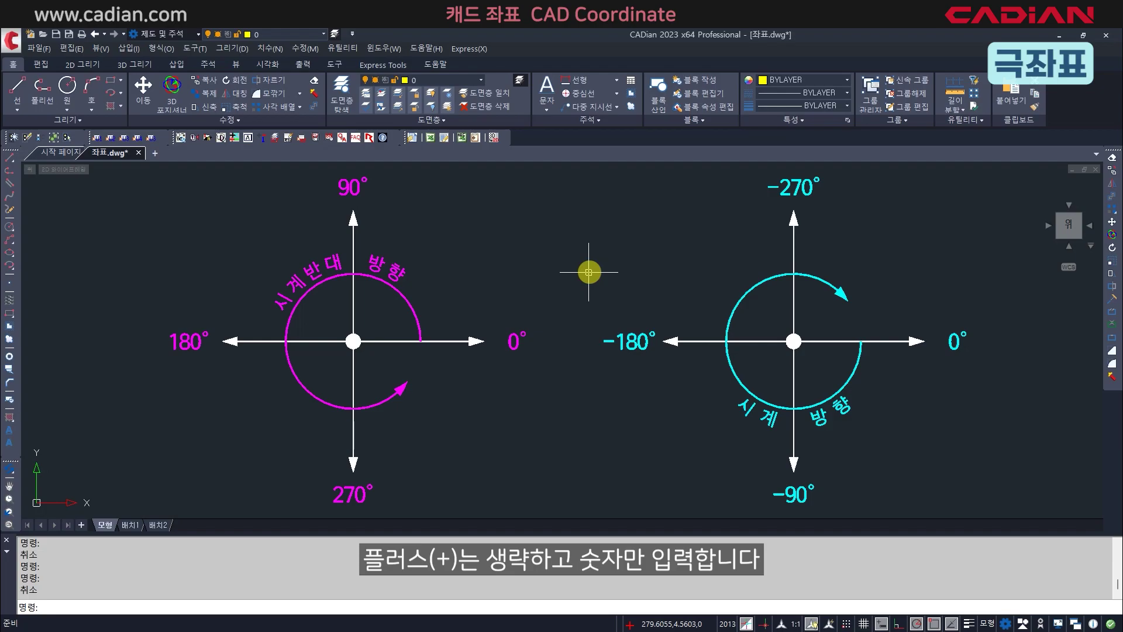
{"action": "key", "text": "ctrl+z"}
{"action": "key", "text": "ctrl+z"}
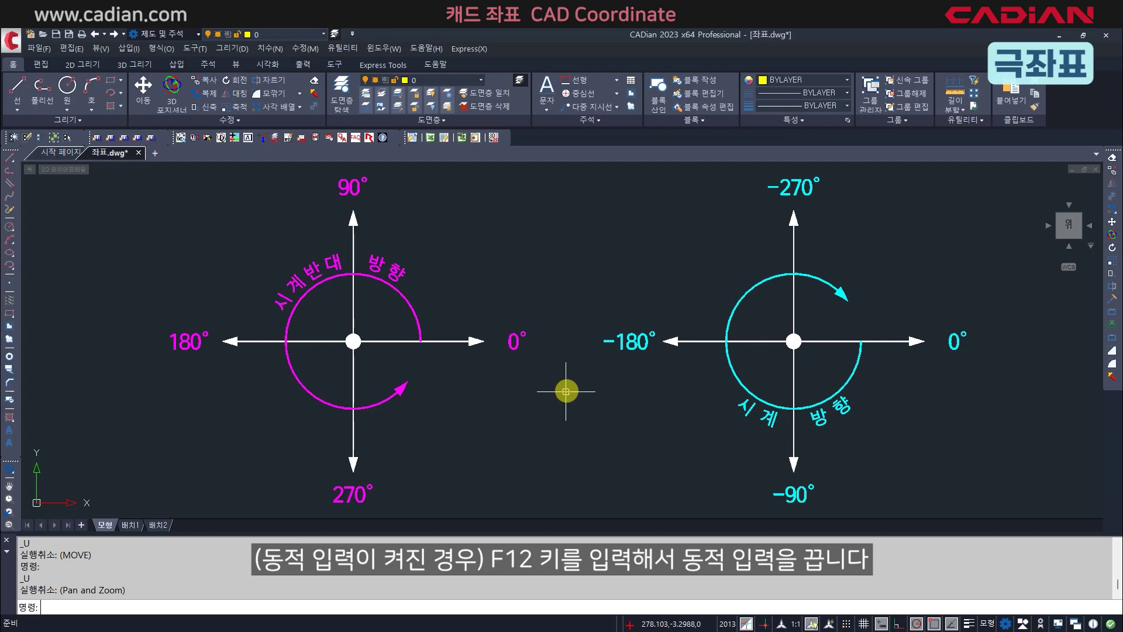
With dynamic input off, draw a line from the magenta diagram's origin to @4<50
{"action": "key", "text": "F12"}
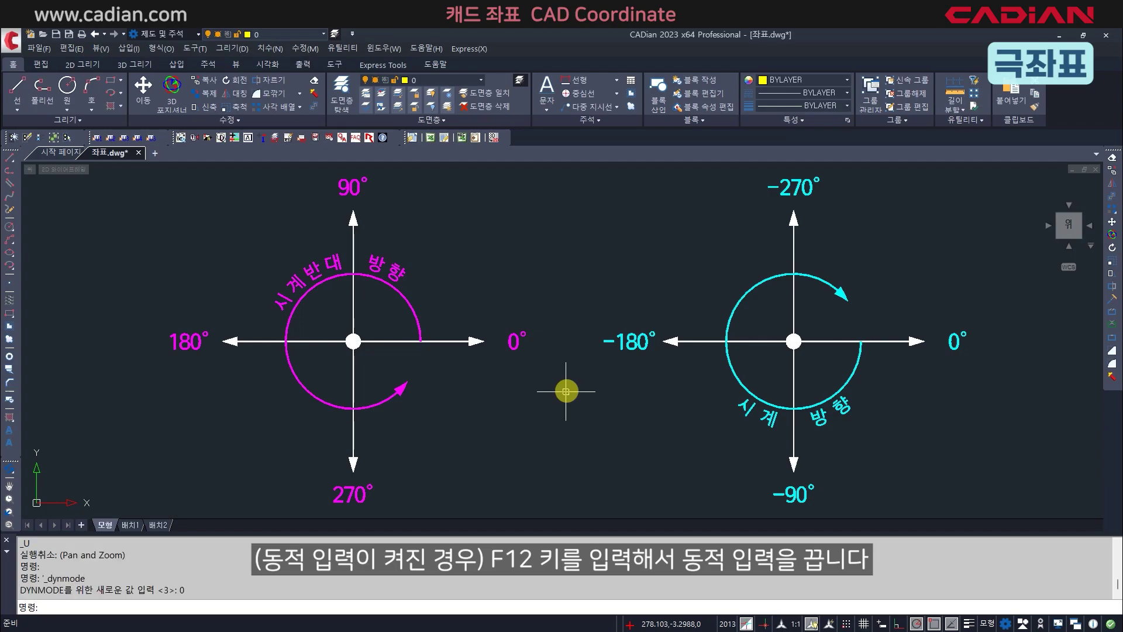
{"action": "key", "text": "Escape"}
{"action": "key", "text": "Escape"}
{"action": "key", "text": "Escape"}
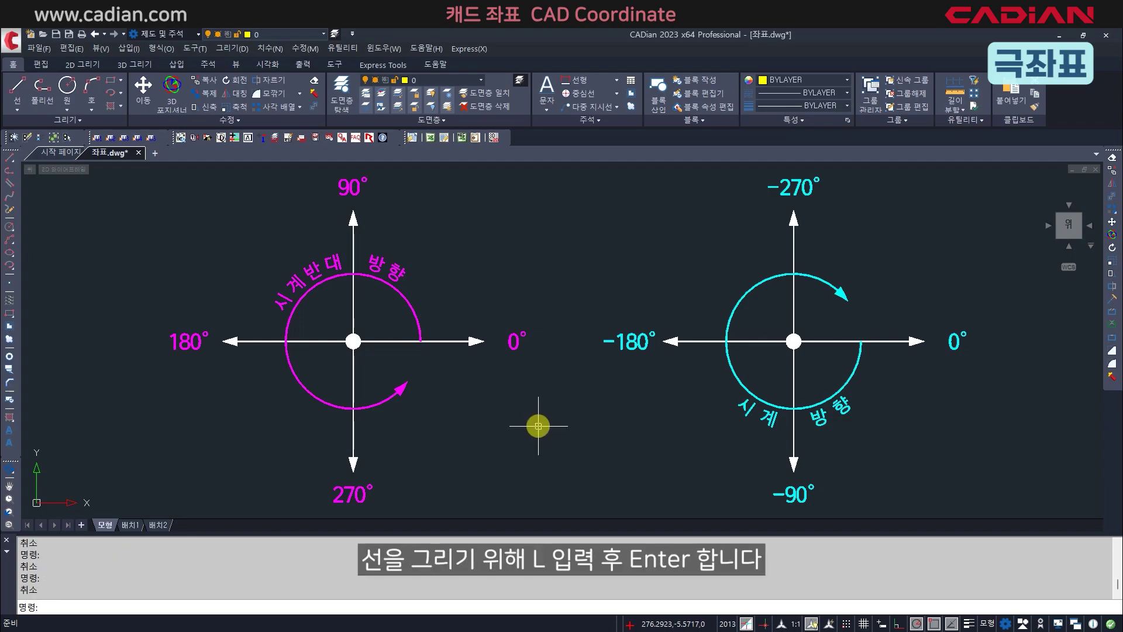
{"action": "type", "text": "L"}
{"action": "key", "text": "Return"}
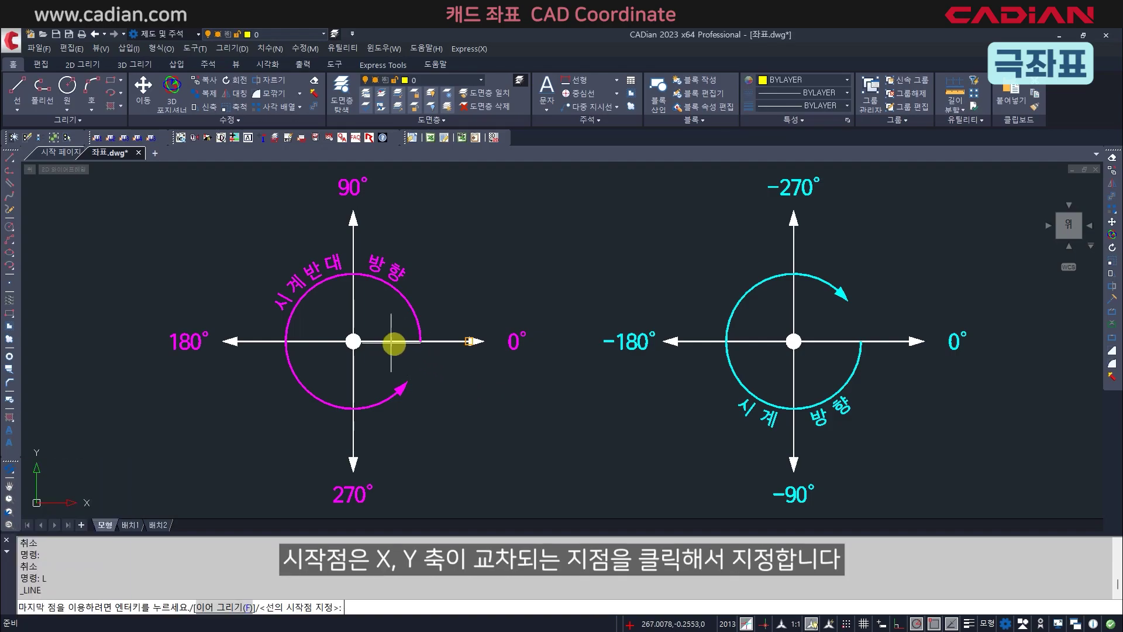
{"action": "left_click", "coordinate": [353, 341]}
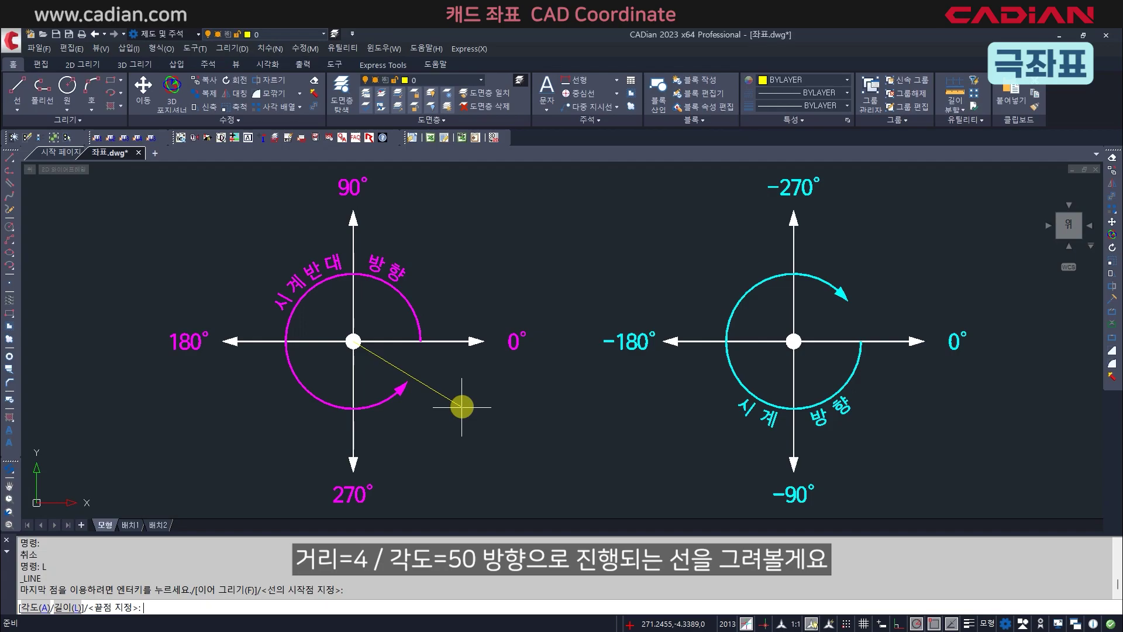
{"action": "type", "text": "@"}
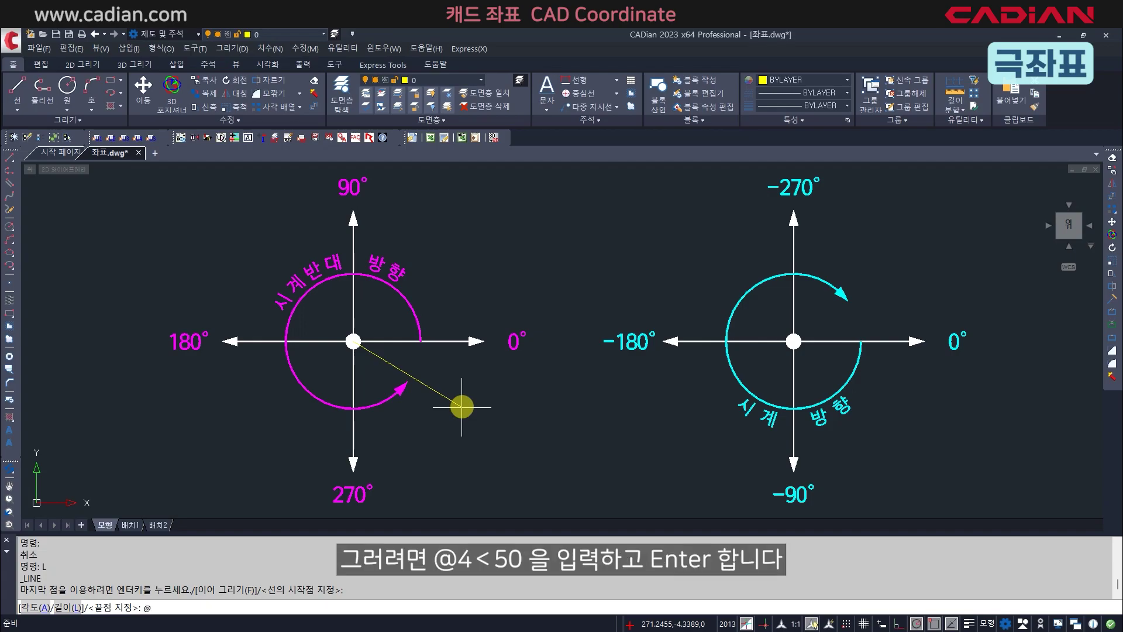
{"action": "type", "text": "4<"}
{"action": "type", "text": "50"}
{"action": "key", "text": "Return"}
{"action": "key", "text": "Escape"}
{"action": "key", "text": "Escape"}
{"action": "key", "text": "Escape"}
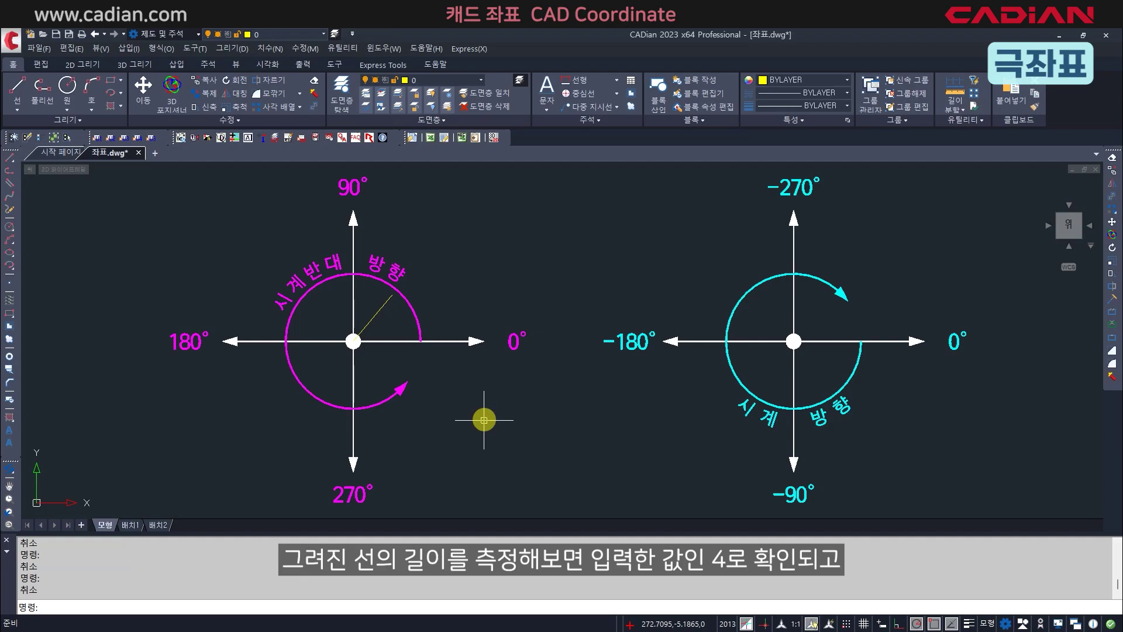
Add an aligned dimension (DAL) showing the line's length of 4
{"action": "type", "text": "DAL"}
{"action": "key", "text": "Return"}
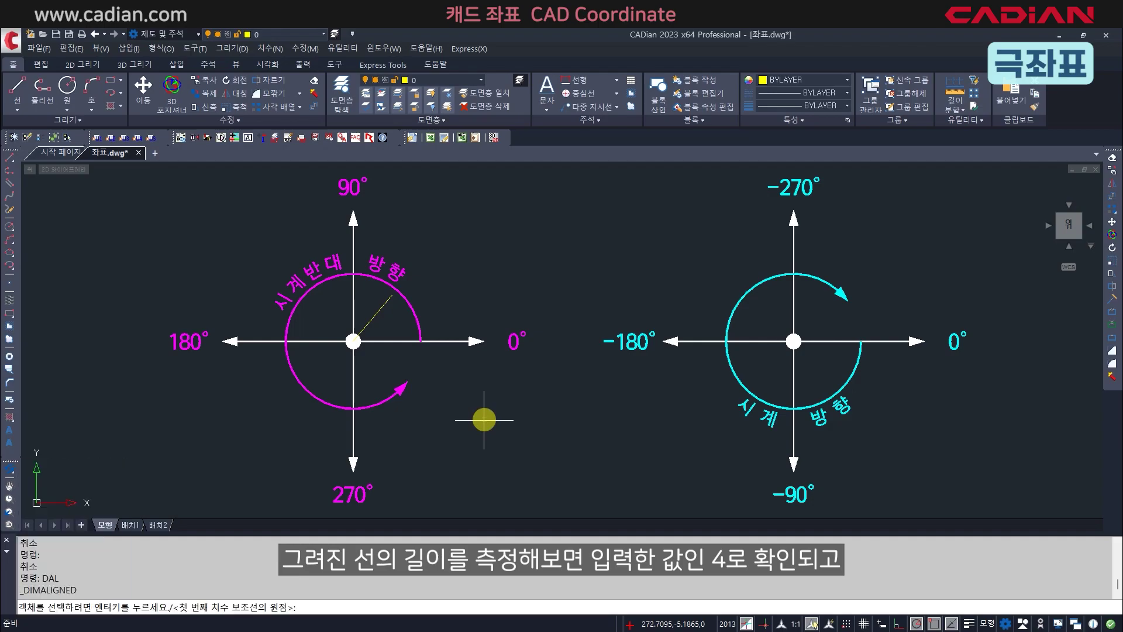
{"action": "left_click", "coordinate": [355, 338]}
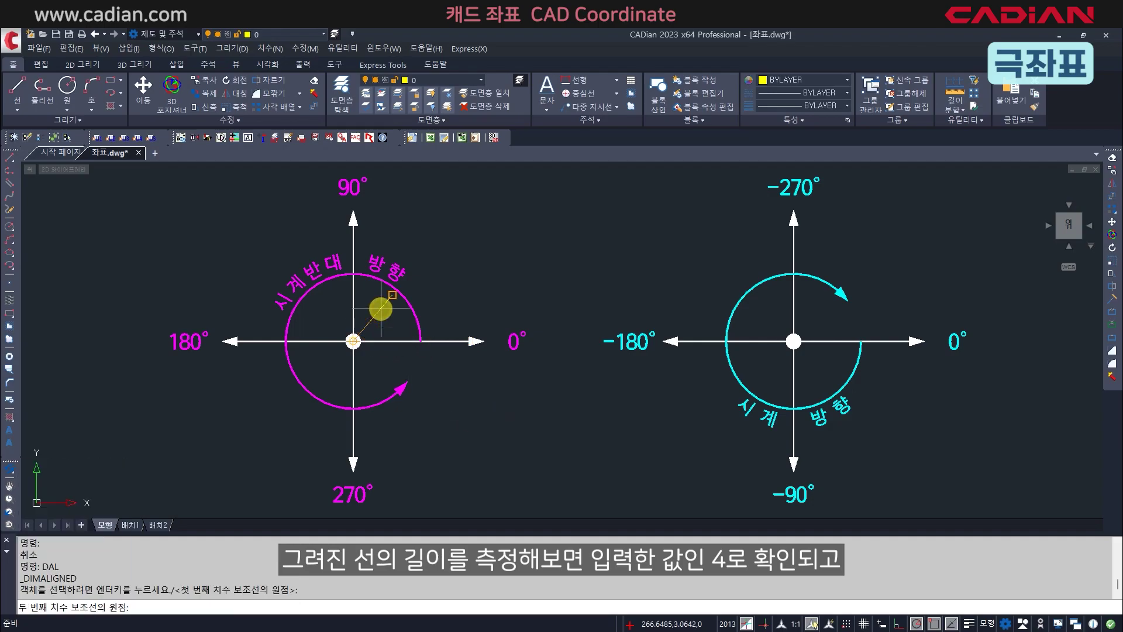
{"action": "left_click", "coordinate": [392, 296]}
{"action": "left_click", "coordinate": [465, 398]}
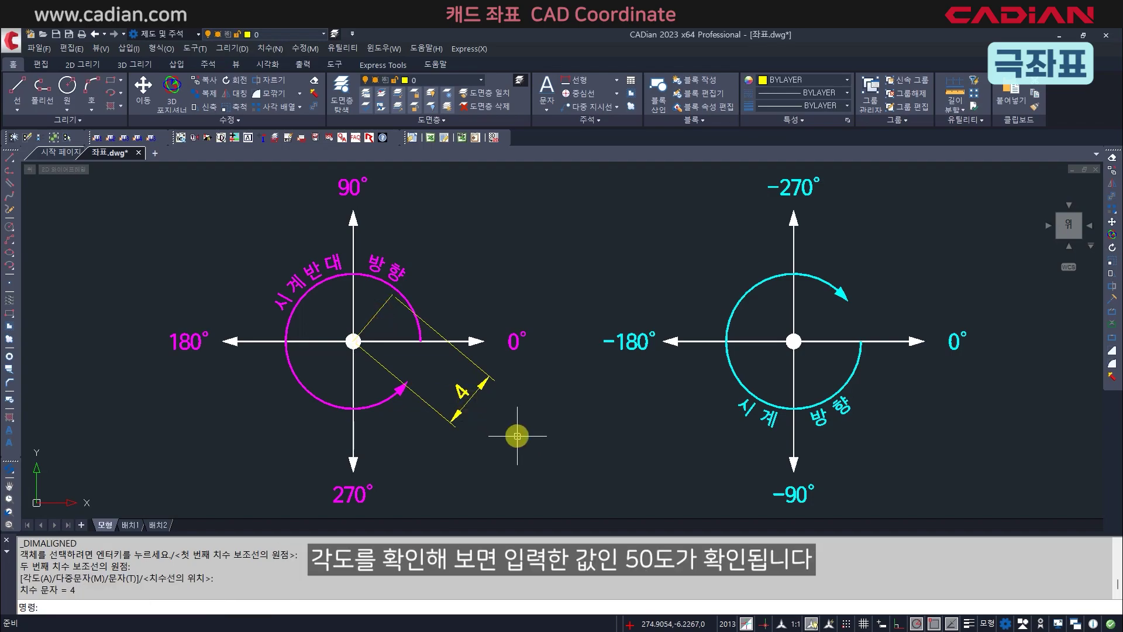
Add an angular dimension (DAN) showing 50° between the line and the 0° axis
{"action": "type", "text": "DAN"}
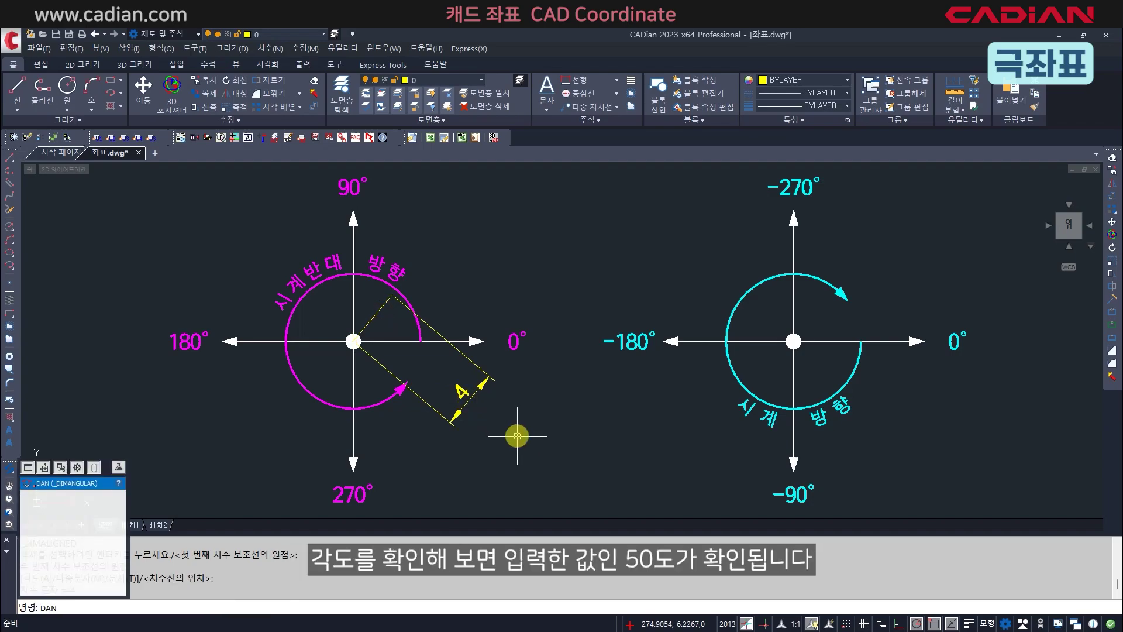
{"action": "key", "text": "Return"}
{"action": "left_click", "coordinate": [378, 313]}
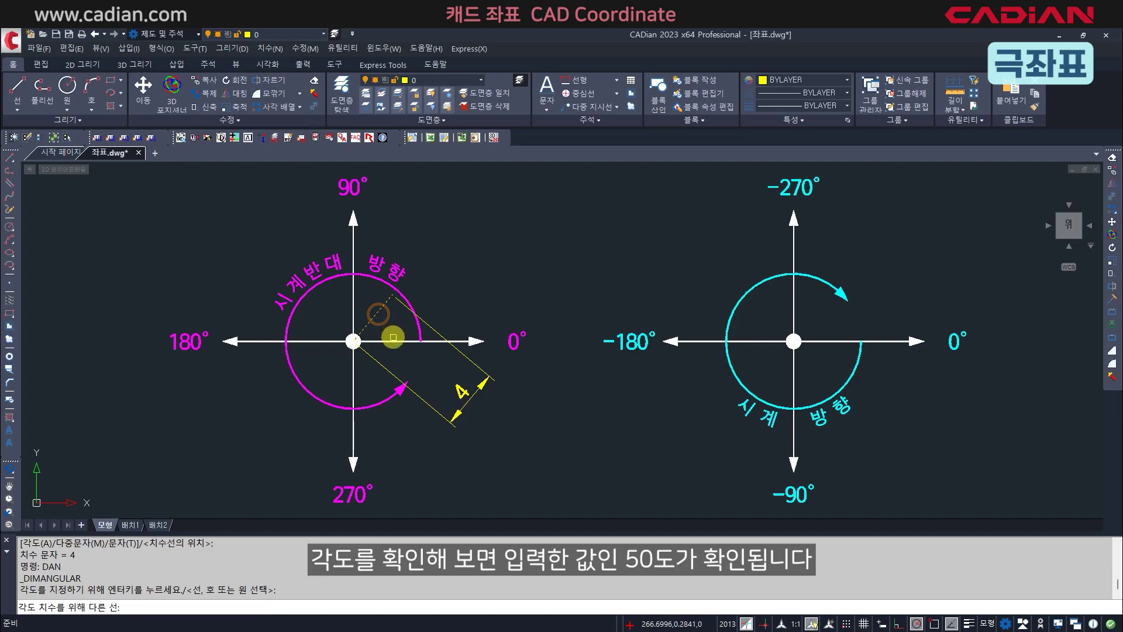
{"action": "left_click", "coordinate": [393, 337]}
{"action": "left_click", "coordinate": [473, 287]}
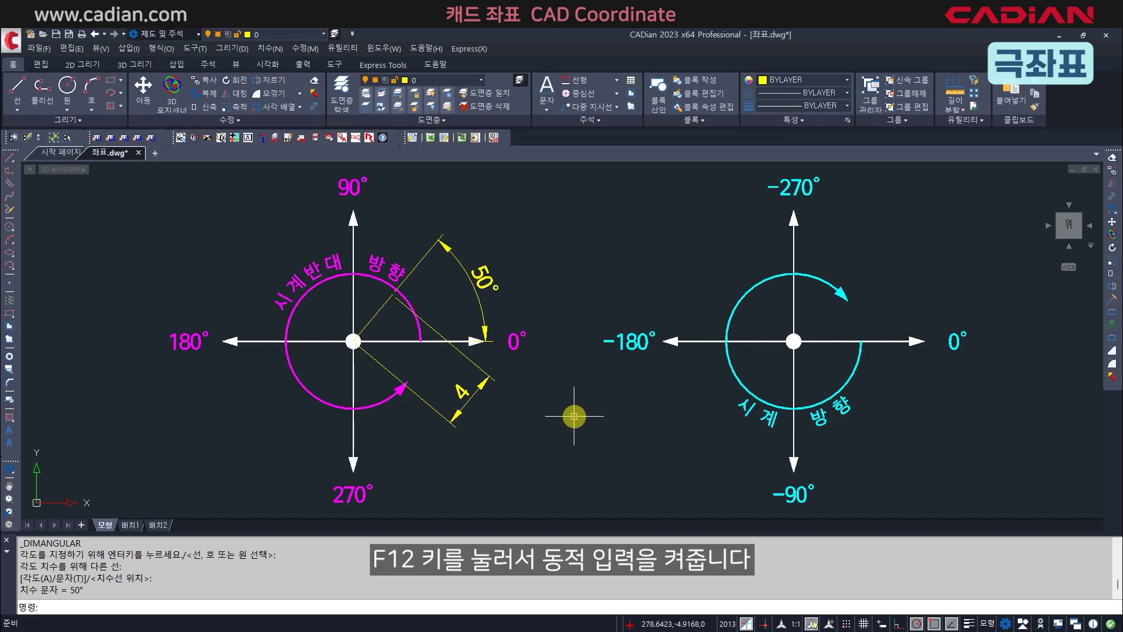
With dynamic input on, draw a 4<50 line from the cyan diagram's origin and select it
{"action": "key", "text": "F12"}
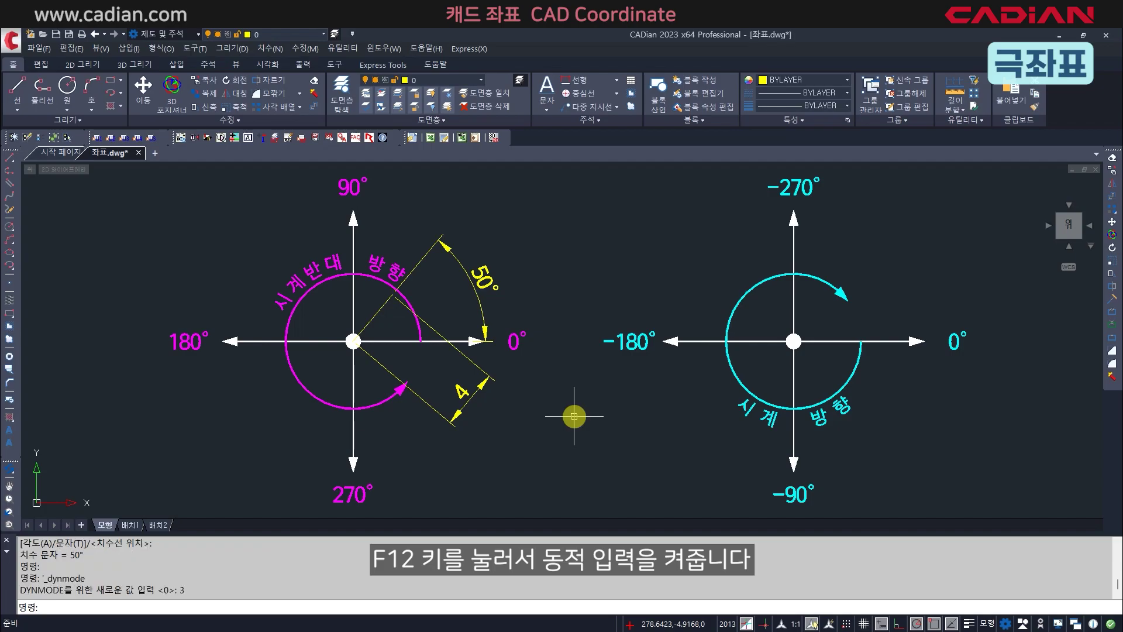
{"action": "type", "text": "L"}
{"action": "key", "text": "Return"}
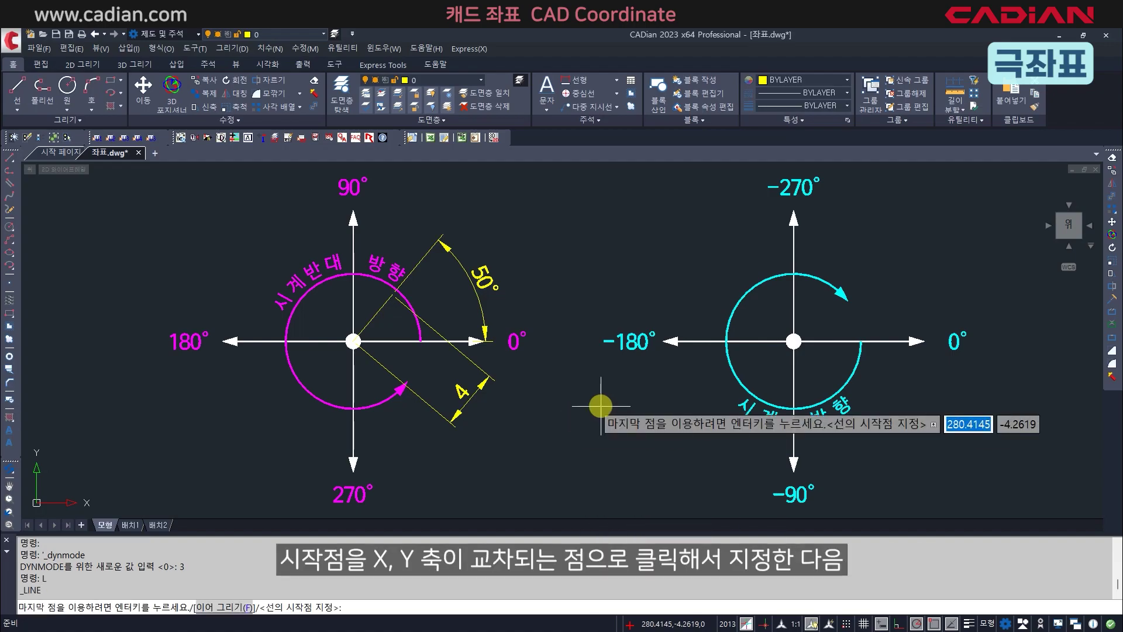
{"action": "left_click", "coordinate": [792, 341]}
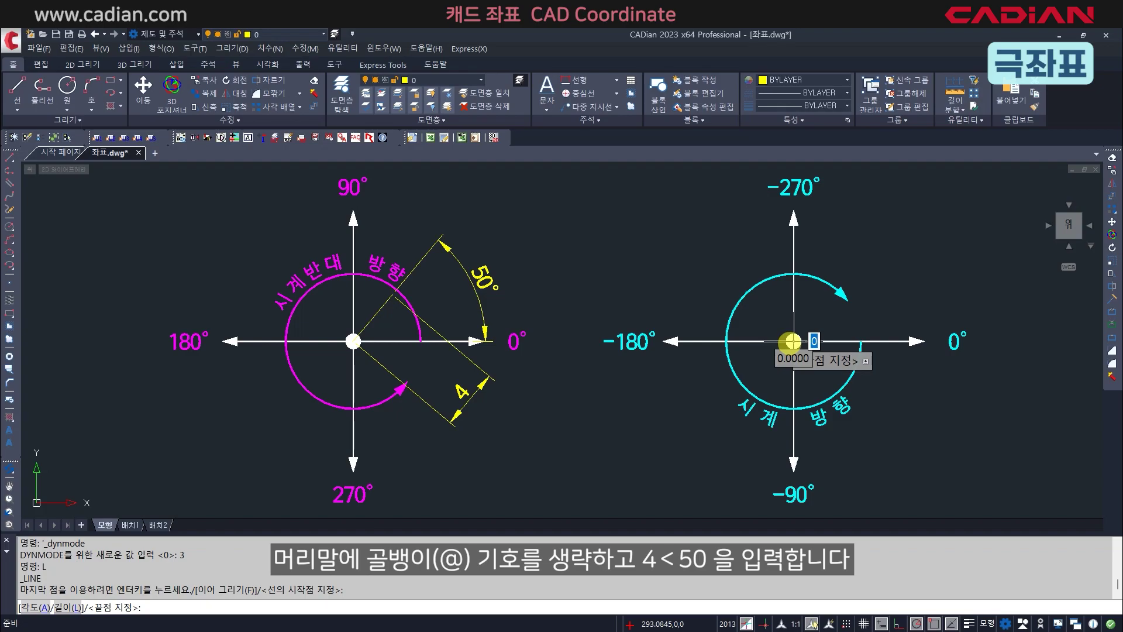
{"action": "type", "text": "4"}
{"action": "type", "text": "<"}
{"action": "type", "text": "50"}
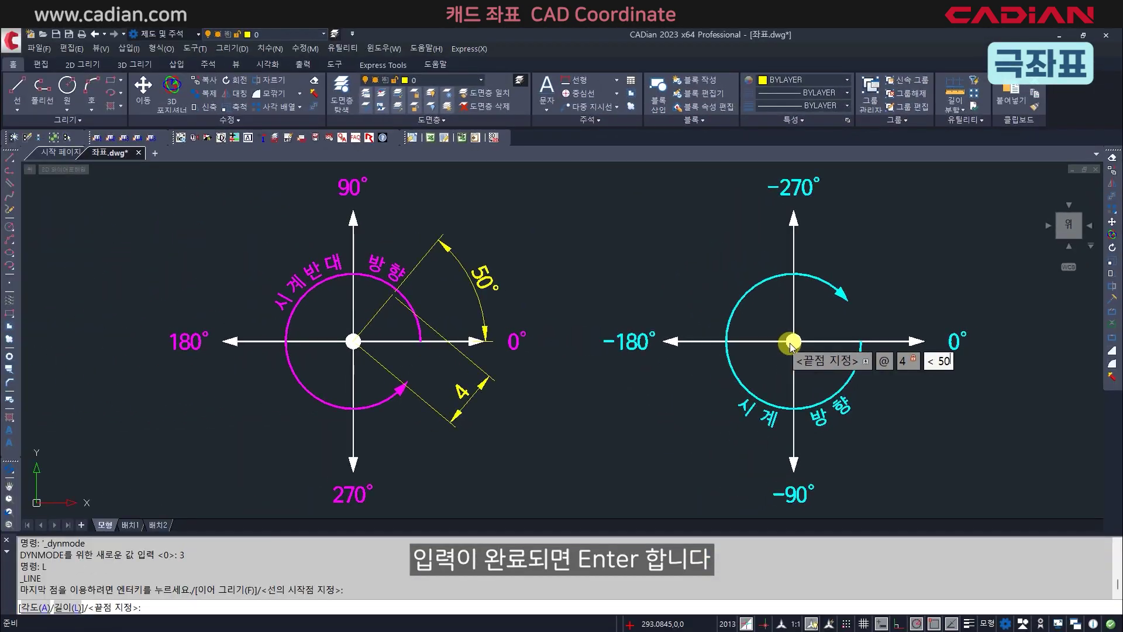
{"action": "key", "text": "Return"}
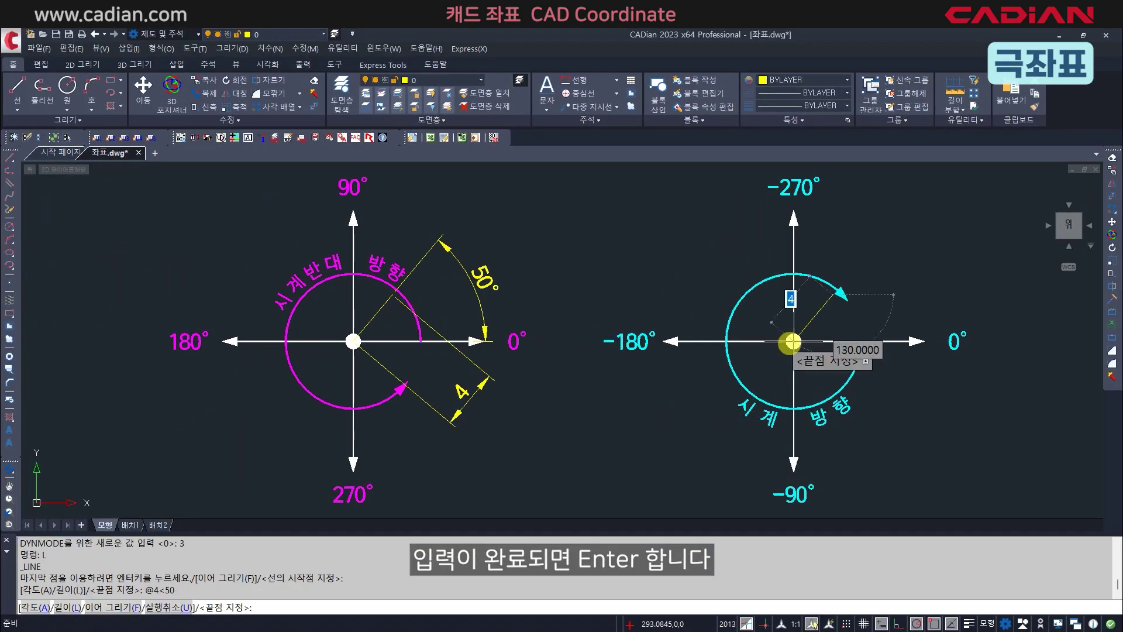
{"action": "key", "text": "Return"}
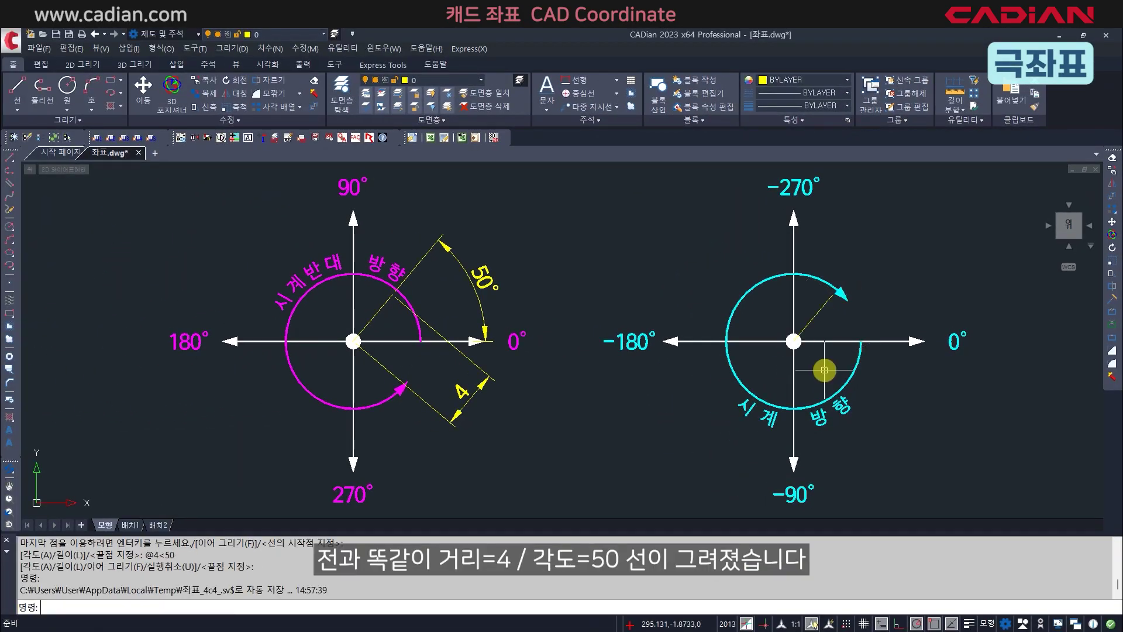
{"action": "left_click", "coordinate": [813, 319]}
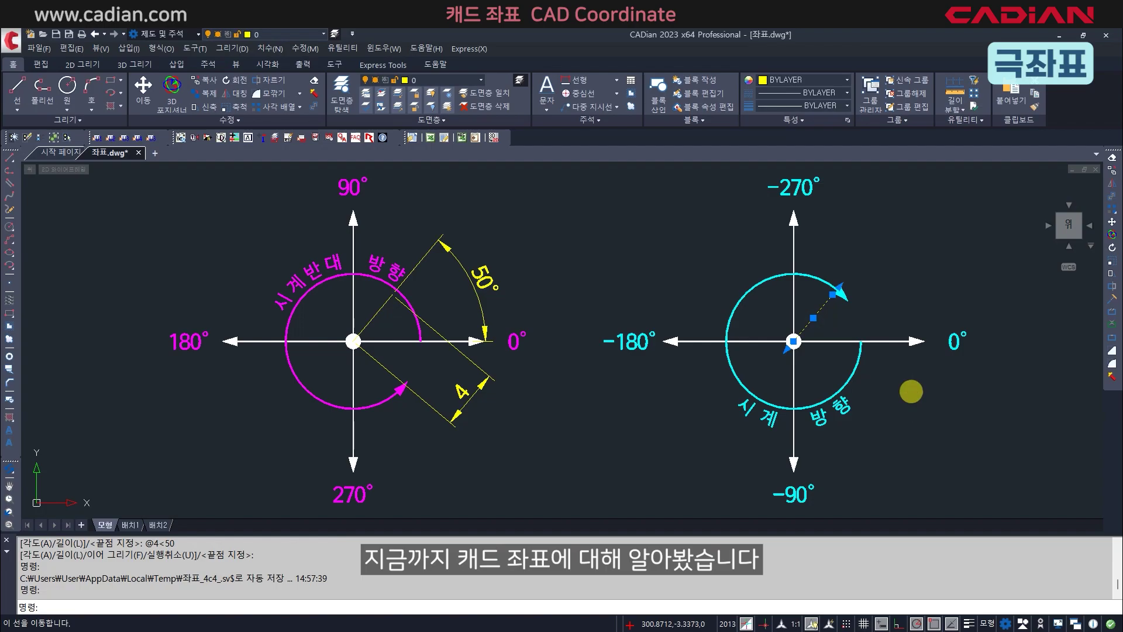
Deselect the new cyan 50° line
{"action": "key", "text": "Escape"}
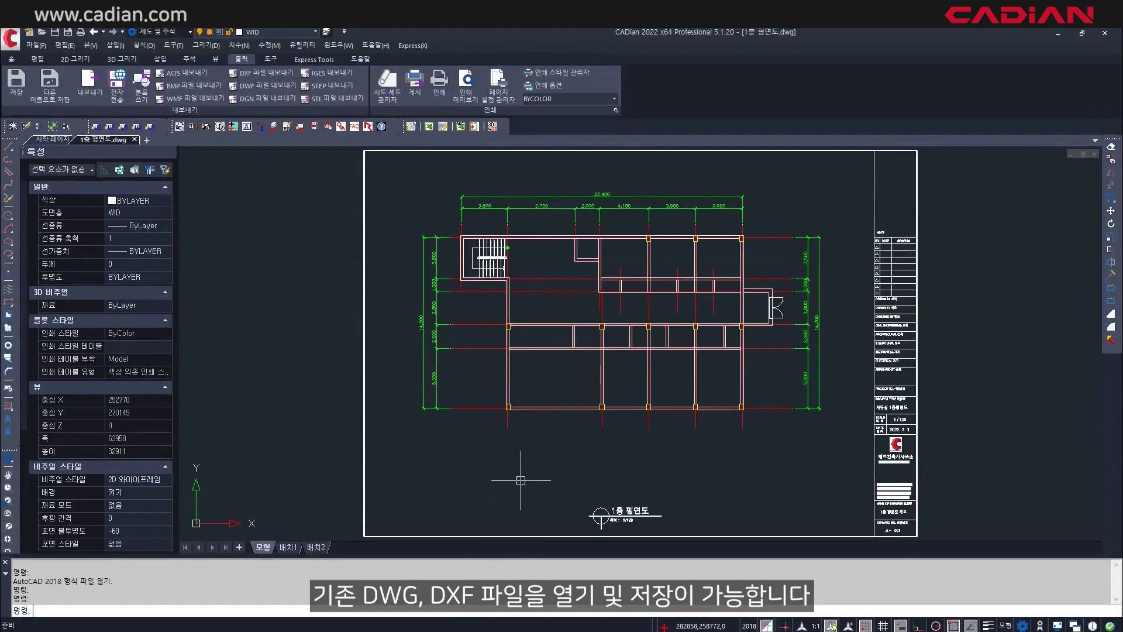
Add a 7,900 linear dimension between two column lines below the floor plan
{"action": "type", "text": "DIMLINEAR"}
{"action": "key", "text": "Return"}
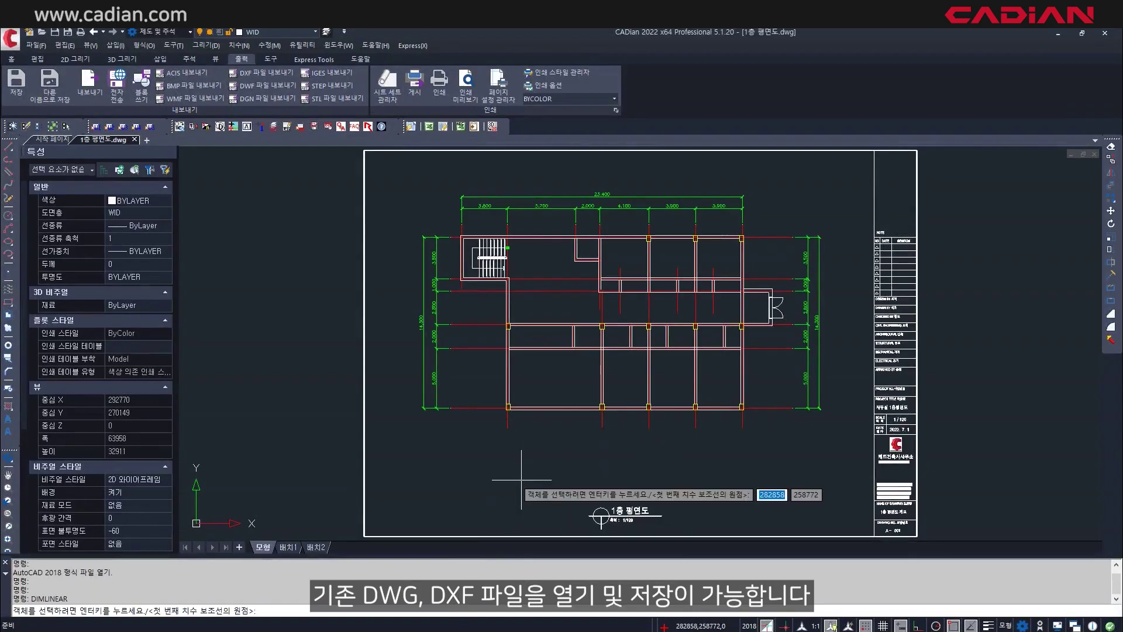
{"action": "left_click", "coordinate": [507, 428]}
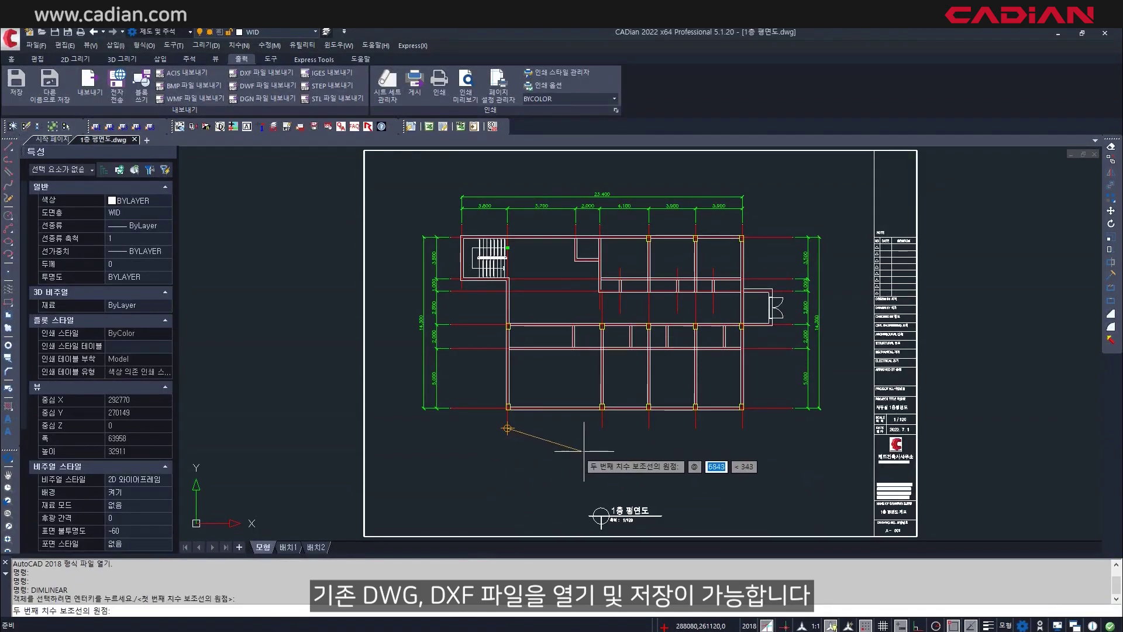
{"action": "left_click", "coordinate": [602, 428]}
{"action": "left_click", "coordinate": [574, 443]}
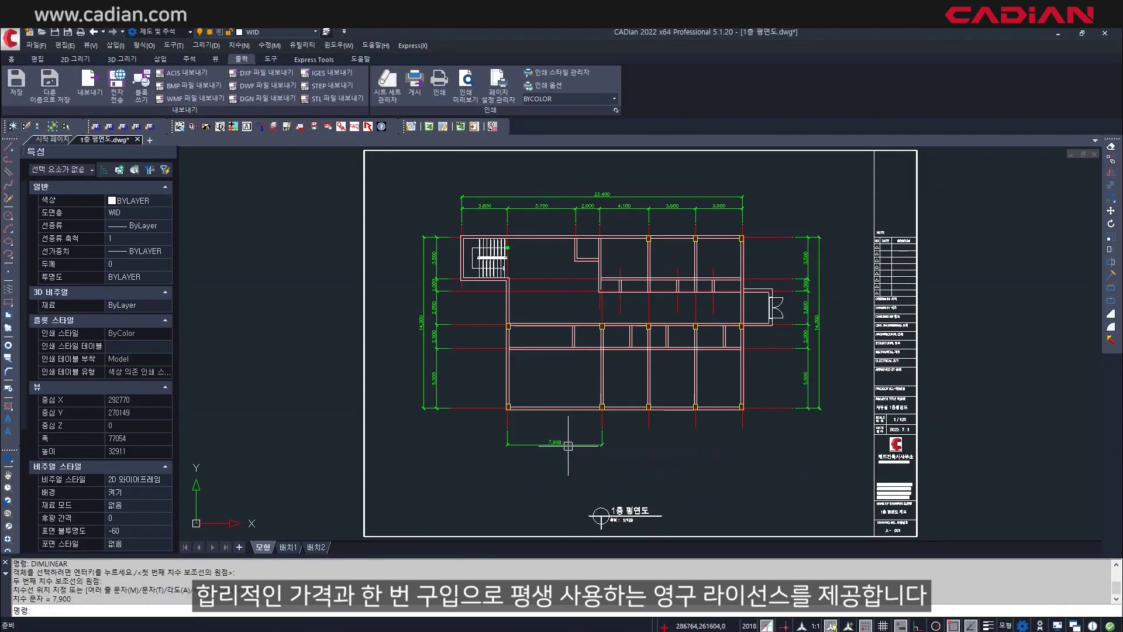
Chain continued 3,900 dimensions onto the next column bays
{"action": "type", "text": "DIMCENONT"}
{"action": "key", "text": "Return"}
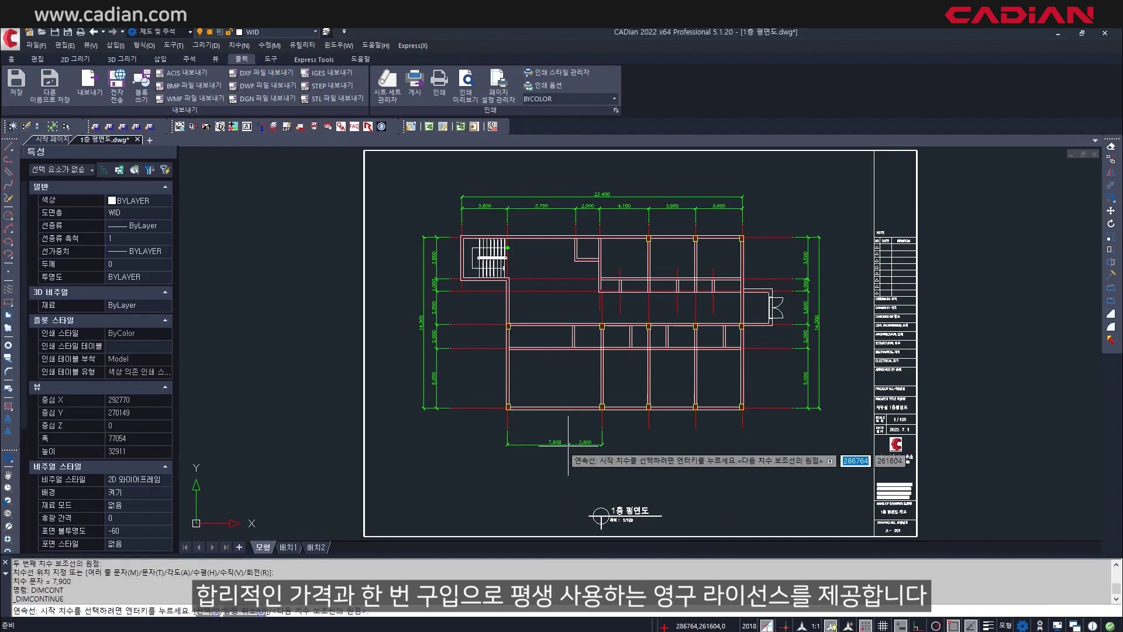
{"action": "scroll", "coordinate": [638, 443], "scroll_direction": "up", "scroll_amount": 4}
{"action": "left_click", "coordinate": [669, 396]}
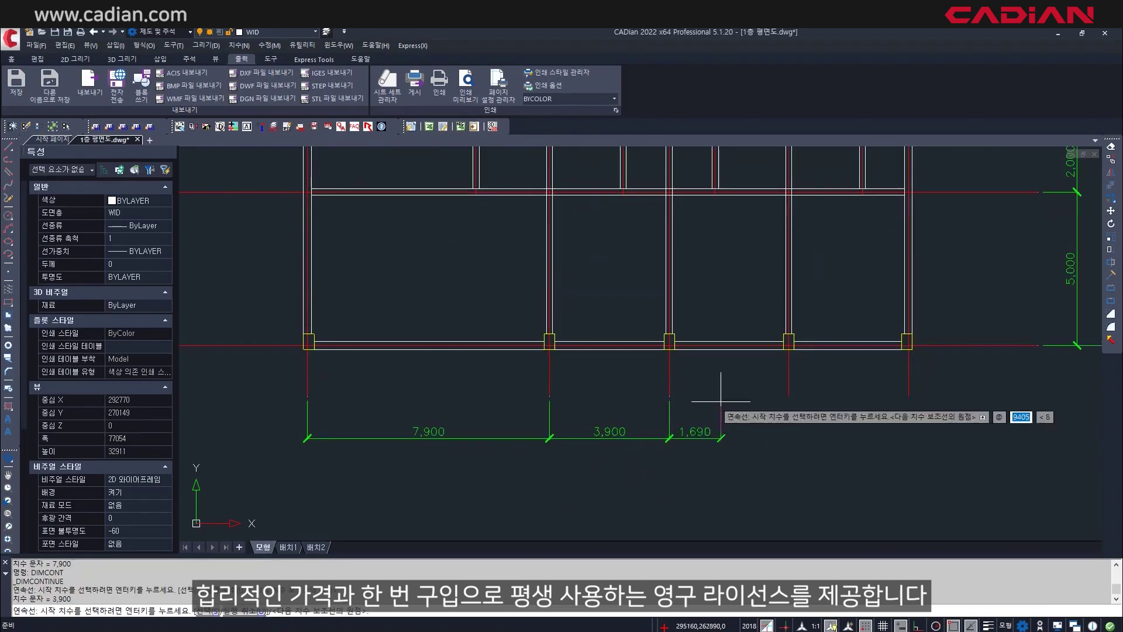
{"action": "left_click", "coordinate": [788, 396]}
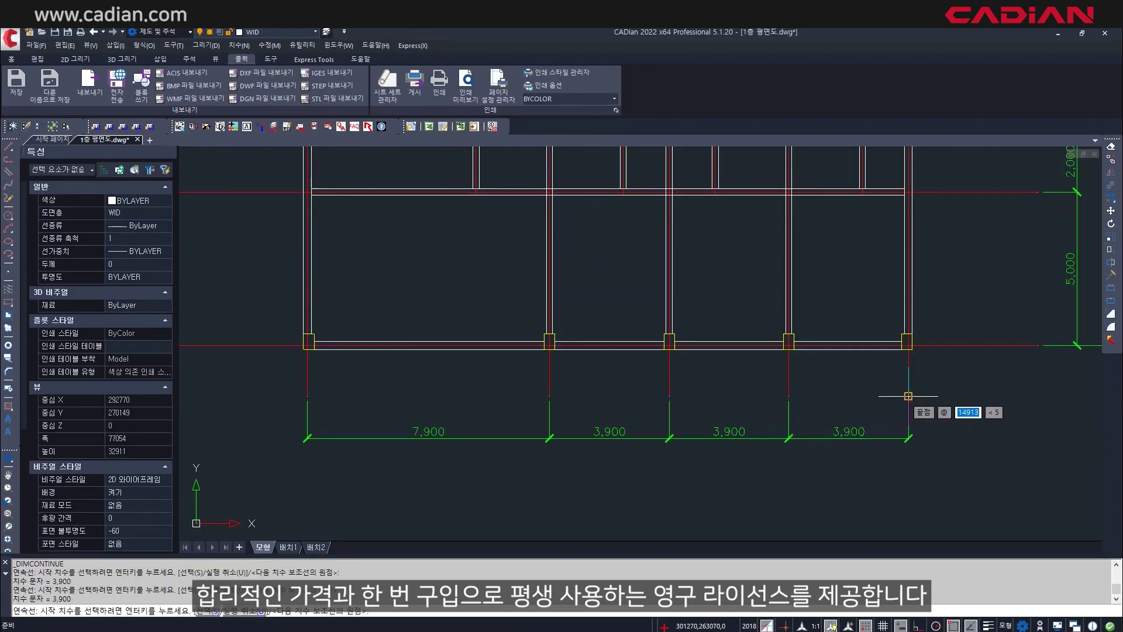